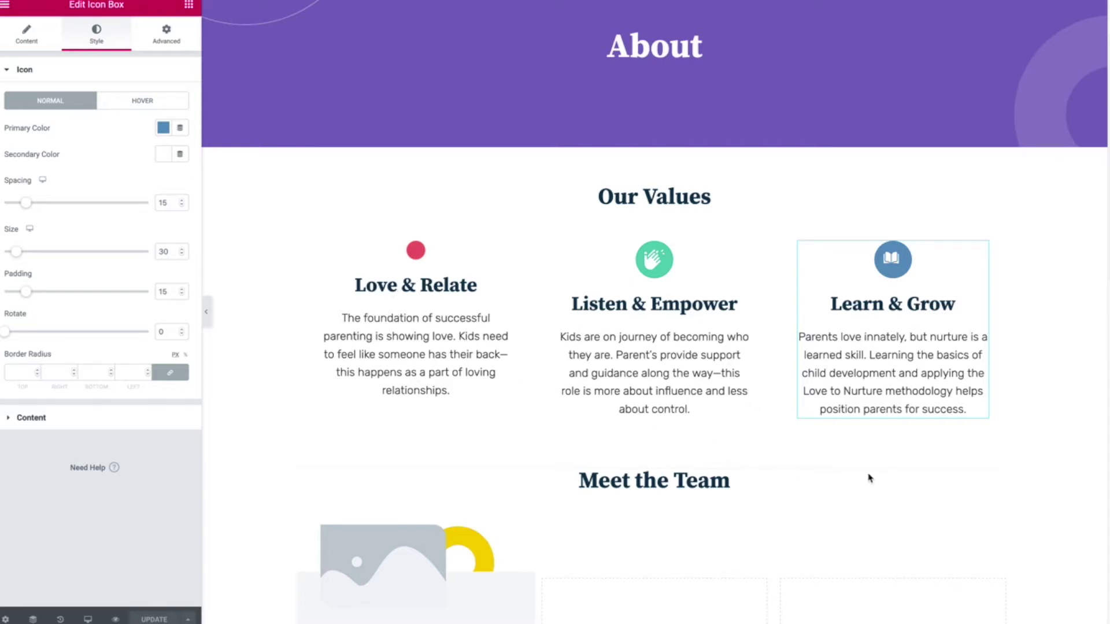
- Select the Love & Relate icon box and browse its icon library without choosing an icon
left_click(425, 277)
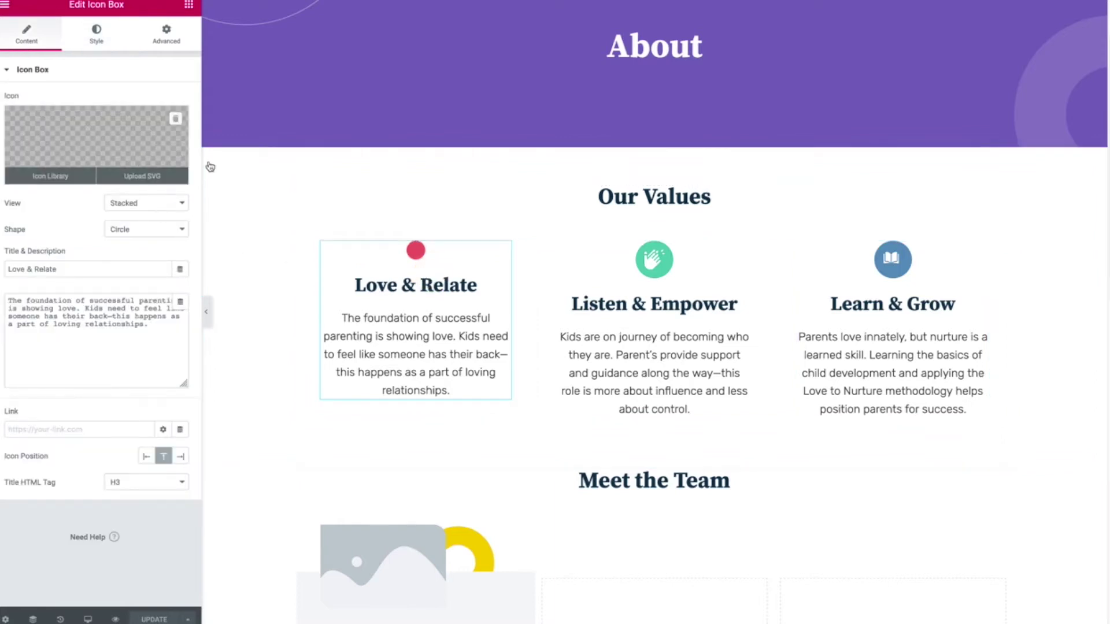
mouse_move(150, 179)
left_click(143, 147)
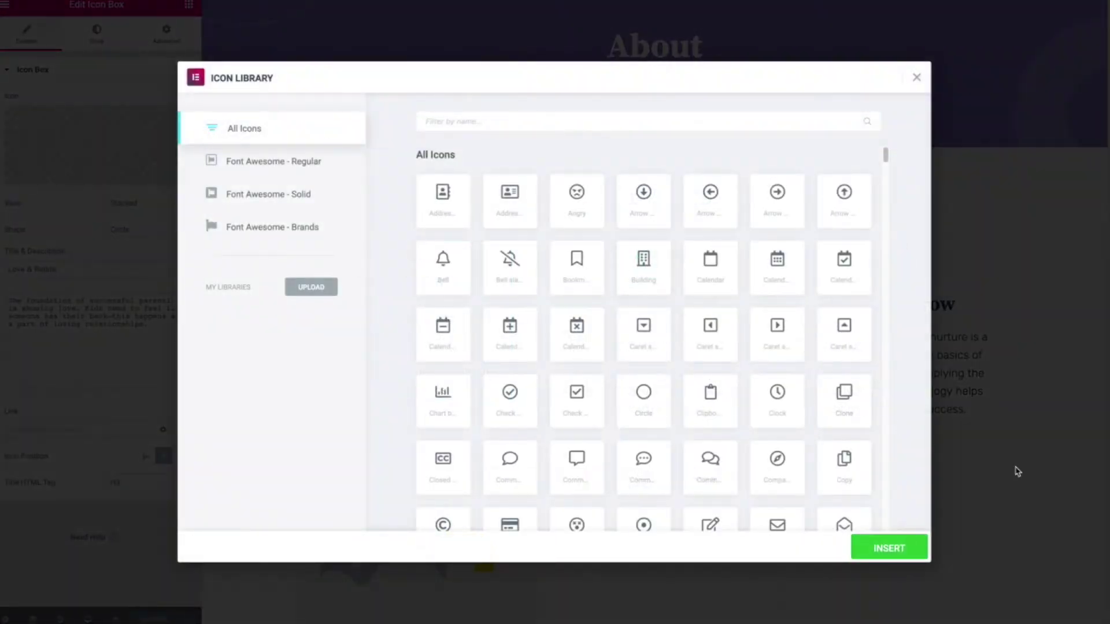
left_click(1019, 508)
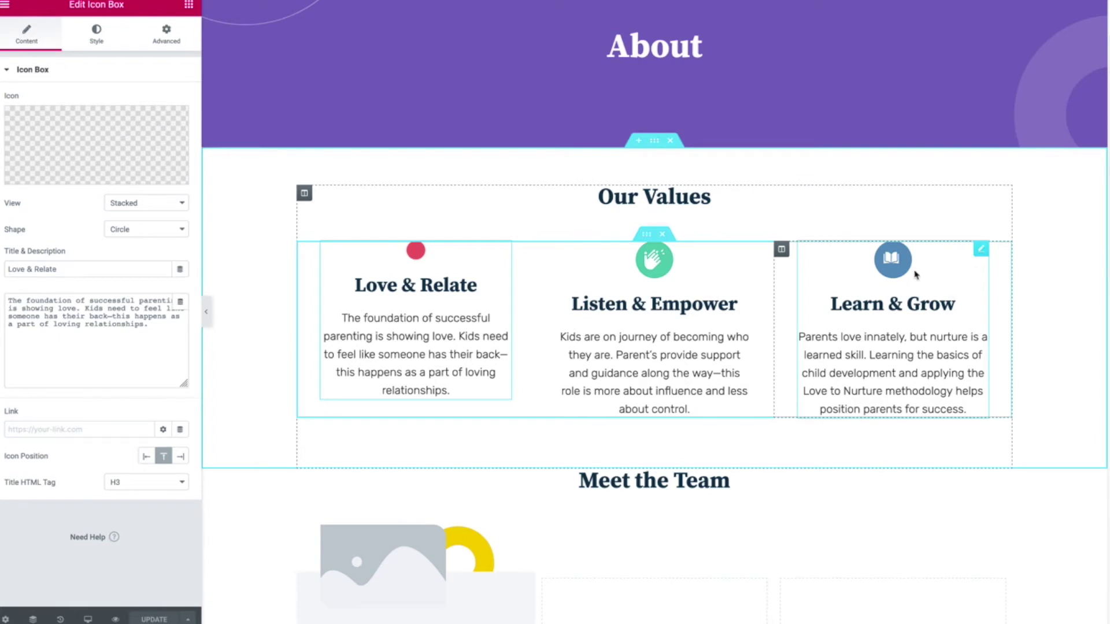
- Enlarge the Learn & Grow icon, then set the Listen & Empower icon size to 52
left_click(935, 260)
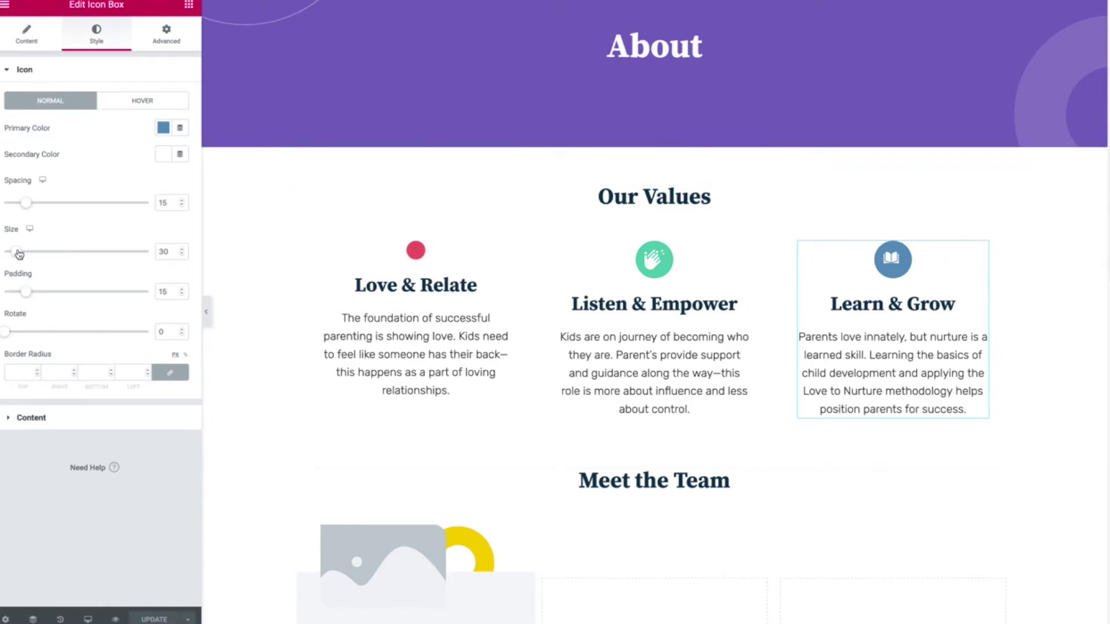
mouse_move(20, 255)
left_mouse_down()
mouse_move(80, 252)
mouse_move(19, 260)
mouse_move(67, 255)
mouse_move(26, 267)
mouse_move(61, 268)
mouse_move(21, 267)
left_mouse_up()
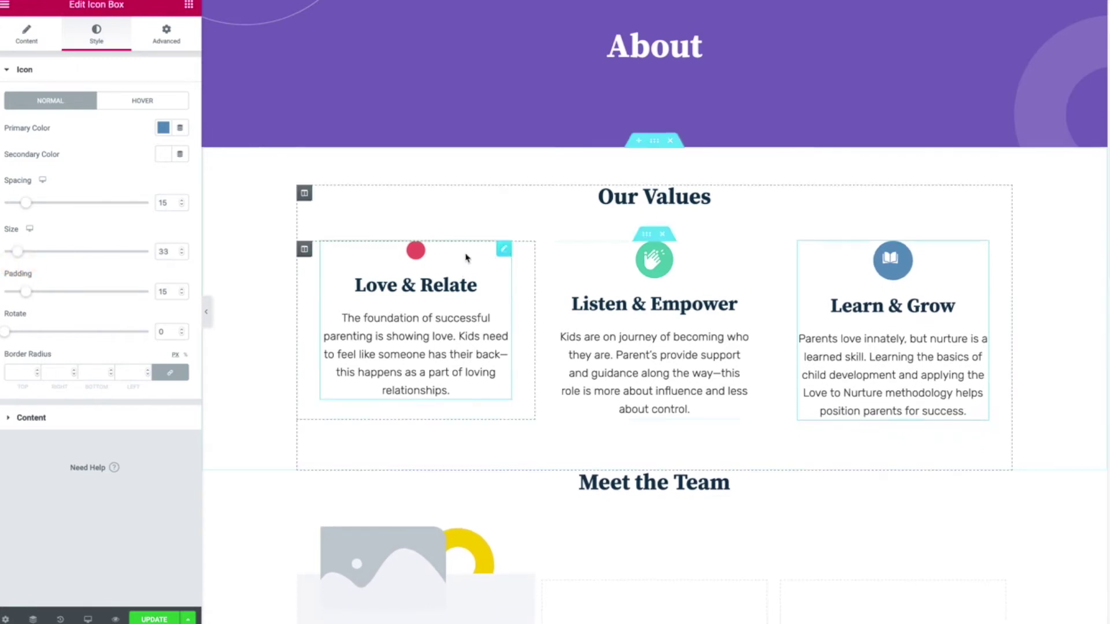
left_click(705, 256)
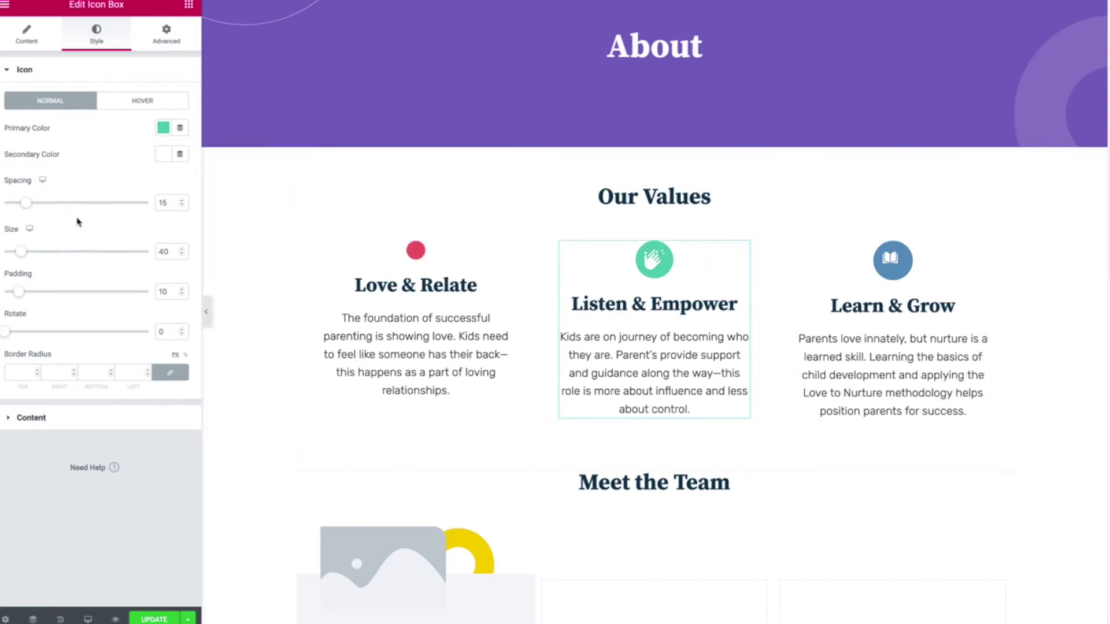
mouse_move(22, 252)
left_mouse_down()
mouse_move(67, 253)
mouse_move(30, 262)
left_mouse_up()
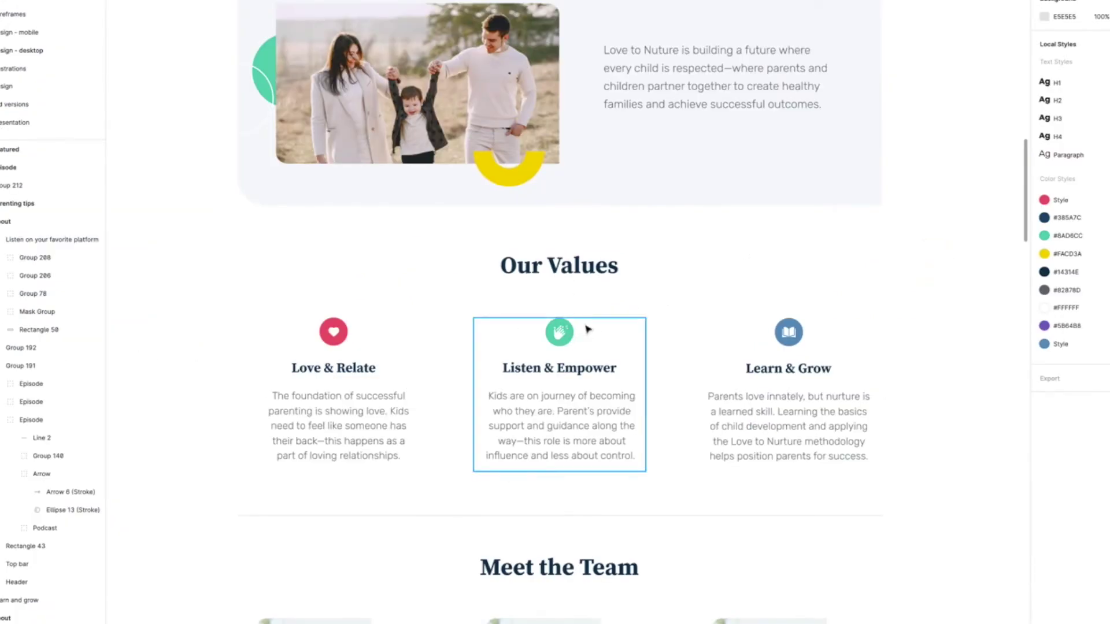
- Drill into the Learn & Grow card down to the book graphic 'education 1' and bring up its actions
left_click(789, 332)
left_click(789, 332)
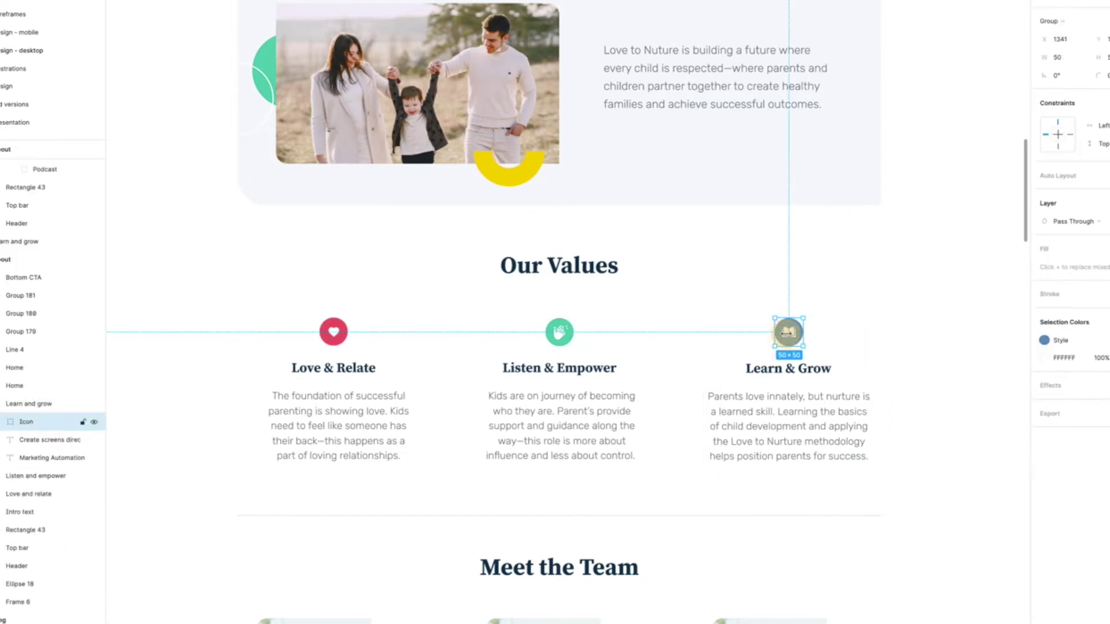
left_click(845, 324)
left_click(800, 340)
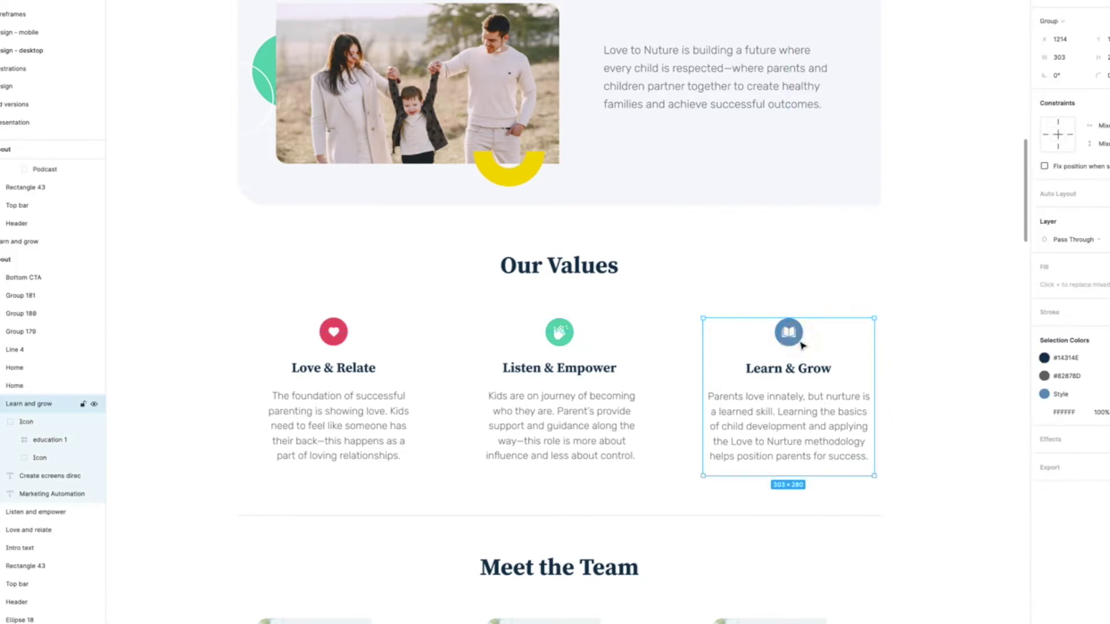
left_click(802, 345)
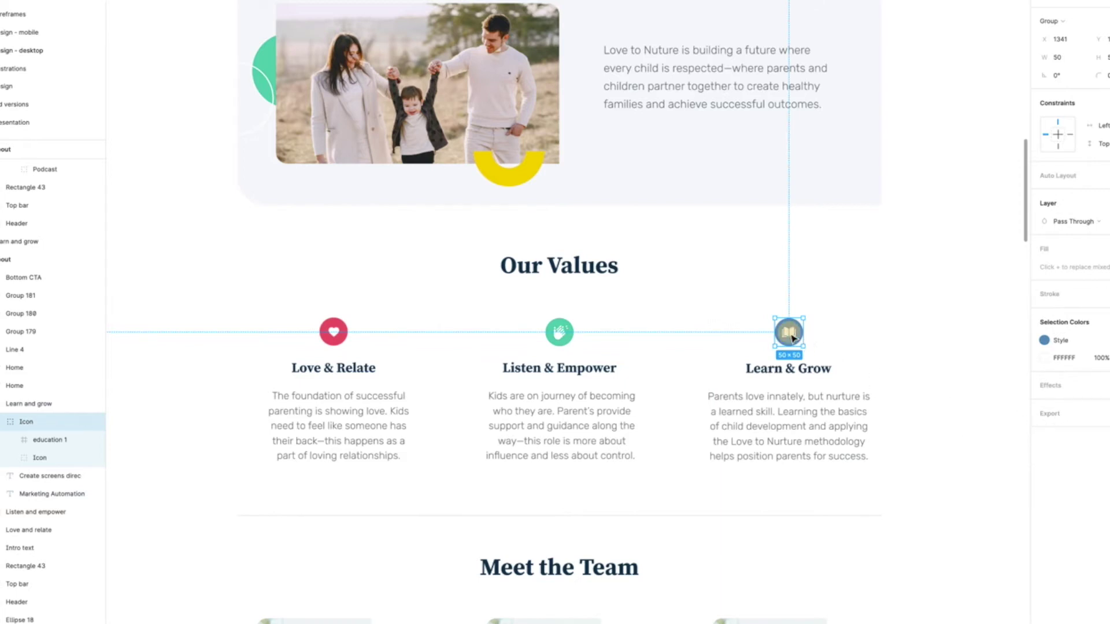
double_click(793, 338)
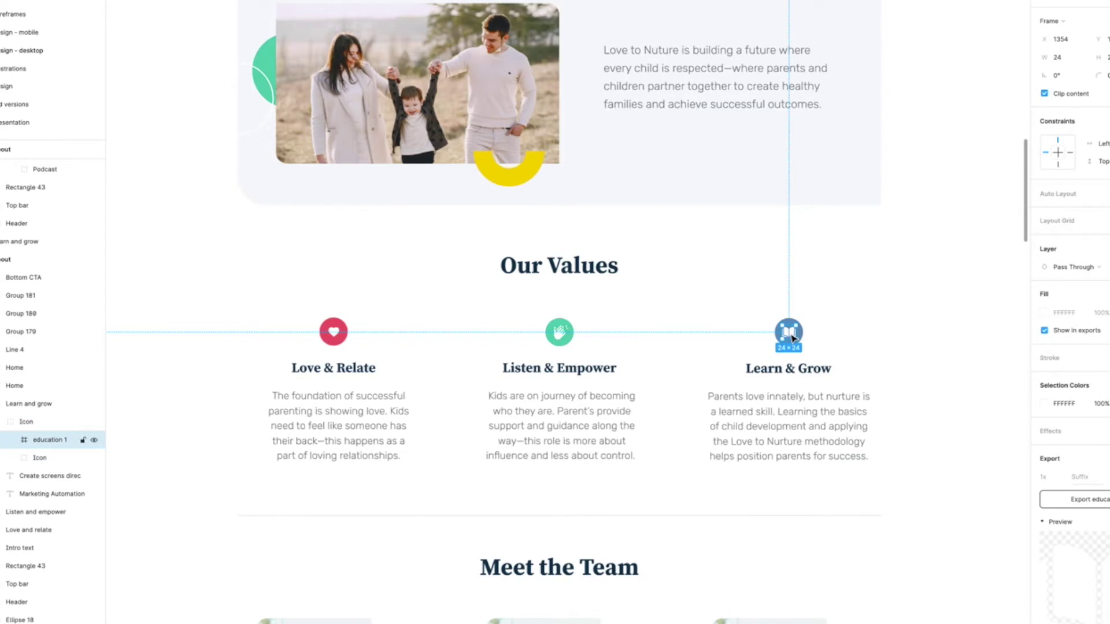
right_click(793, 339)
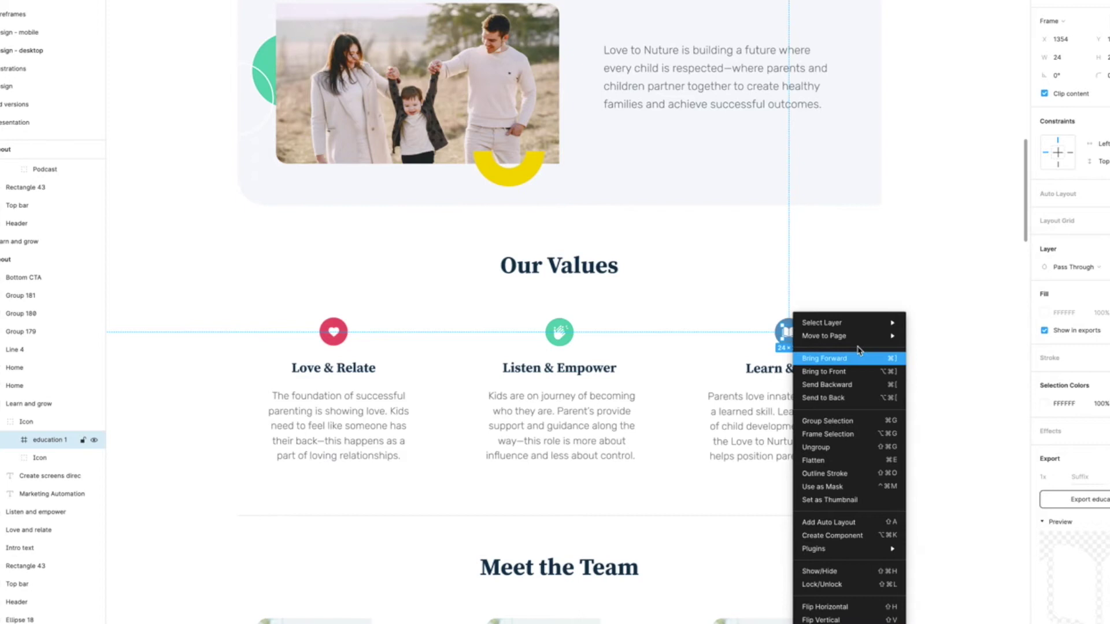
left_click(966, 19)
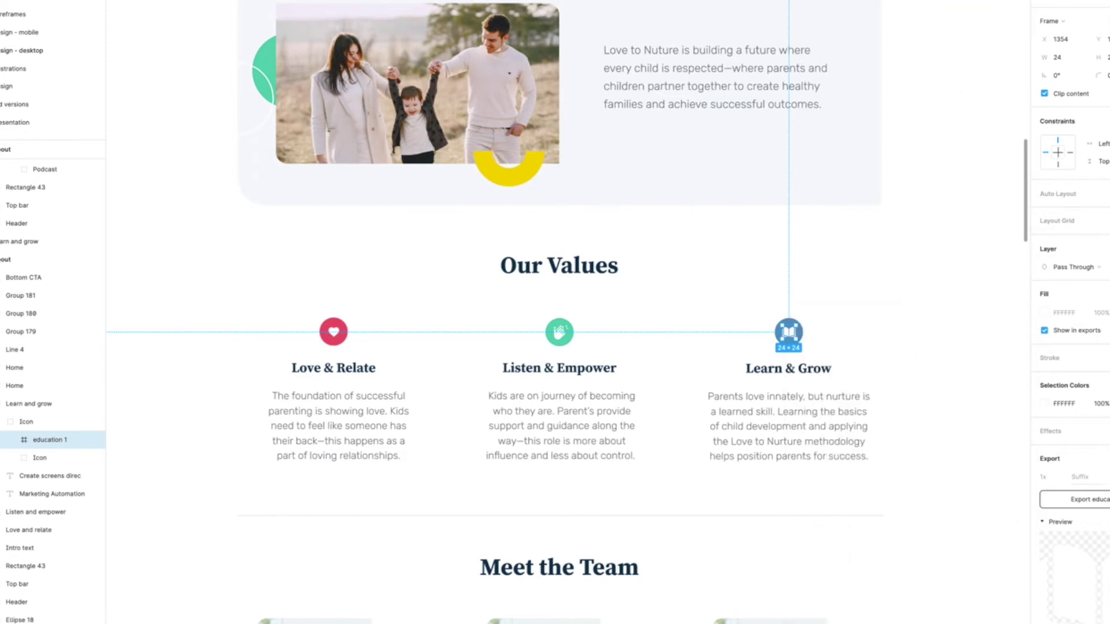
scroll(566, 312, "up", 2)
left_click(17, 601)
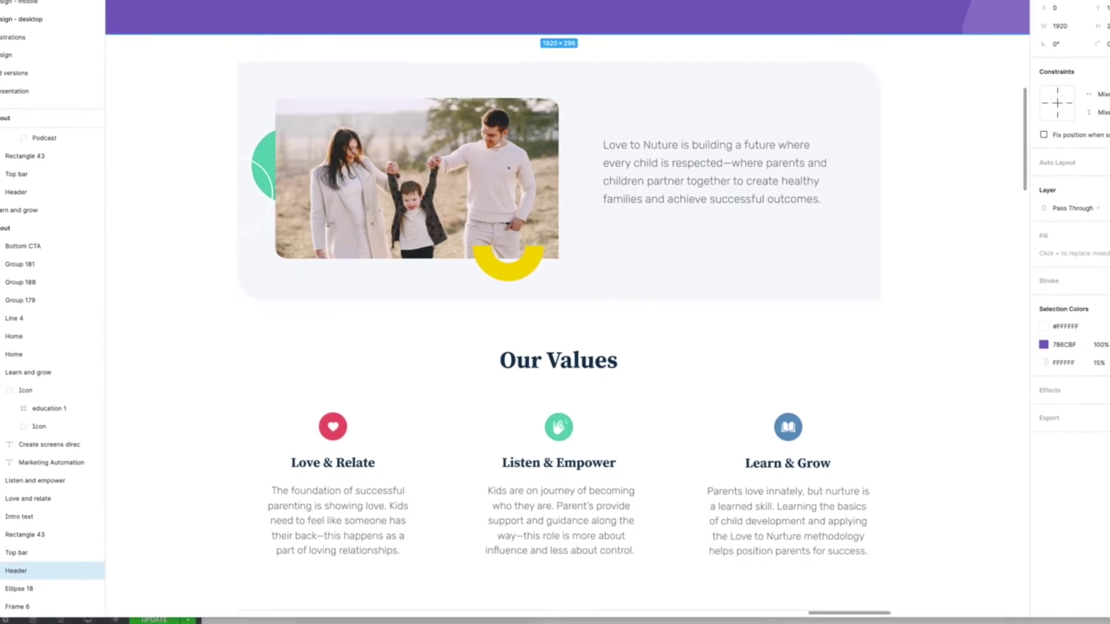
- Select the book graphic 'education 1' again and copy it as SVG
left_click(789, 429)
double_click(789, 431)
right_click(791, 433)
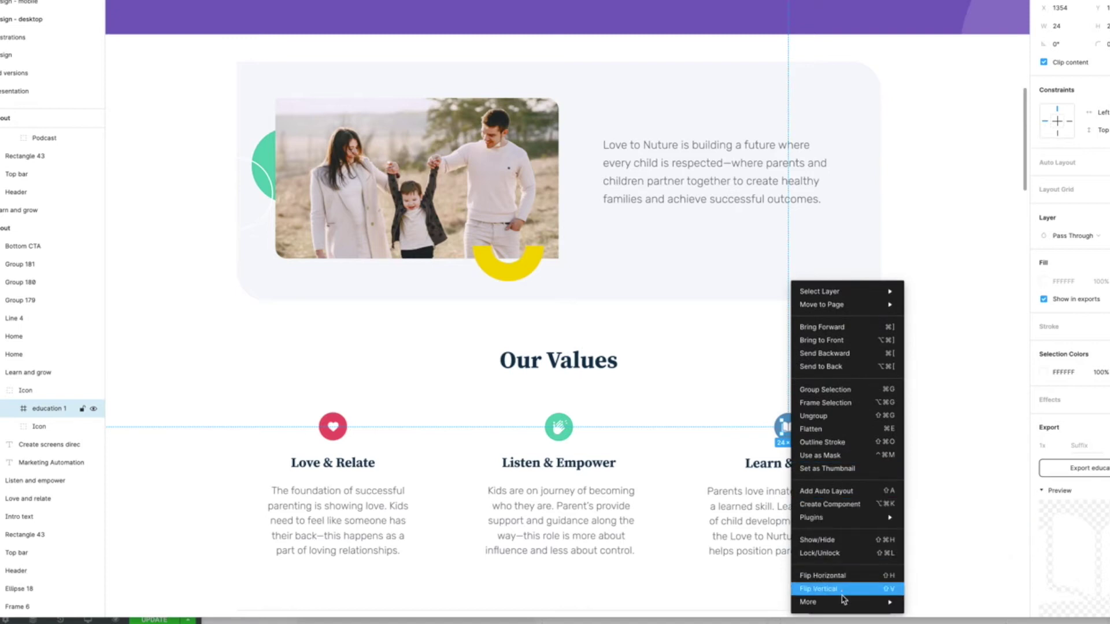
mouse_move(844, 602)
mouse_move(906, 607)
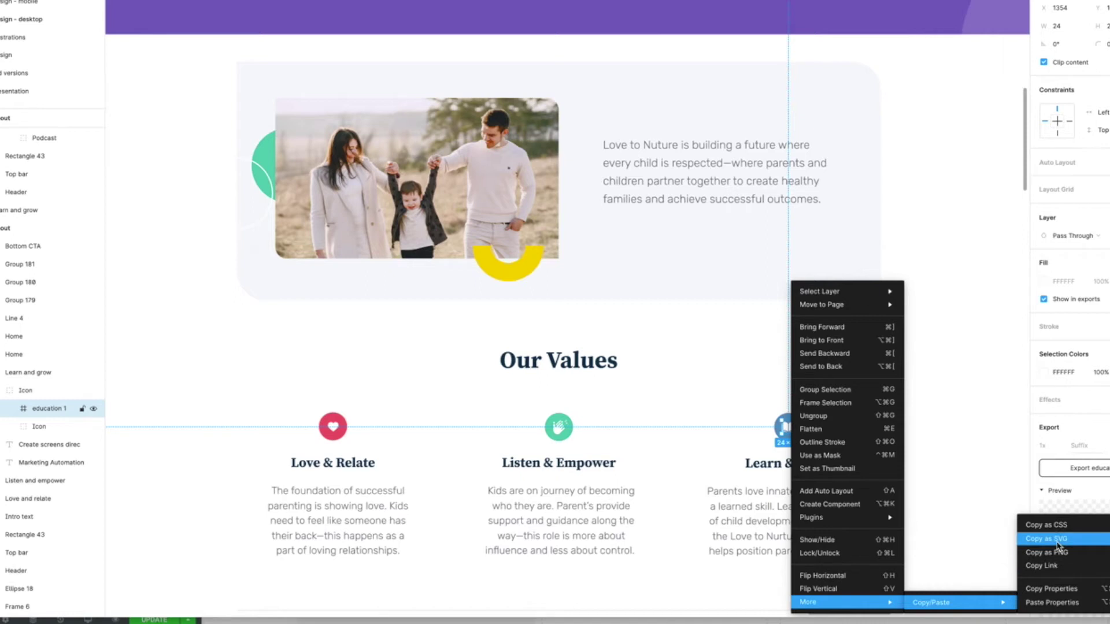
left_click(1059, 544)
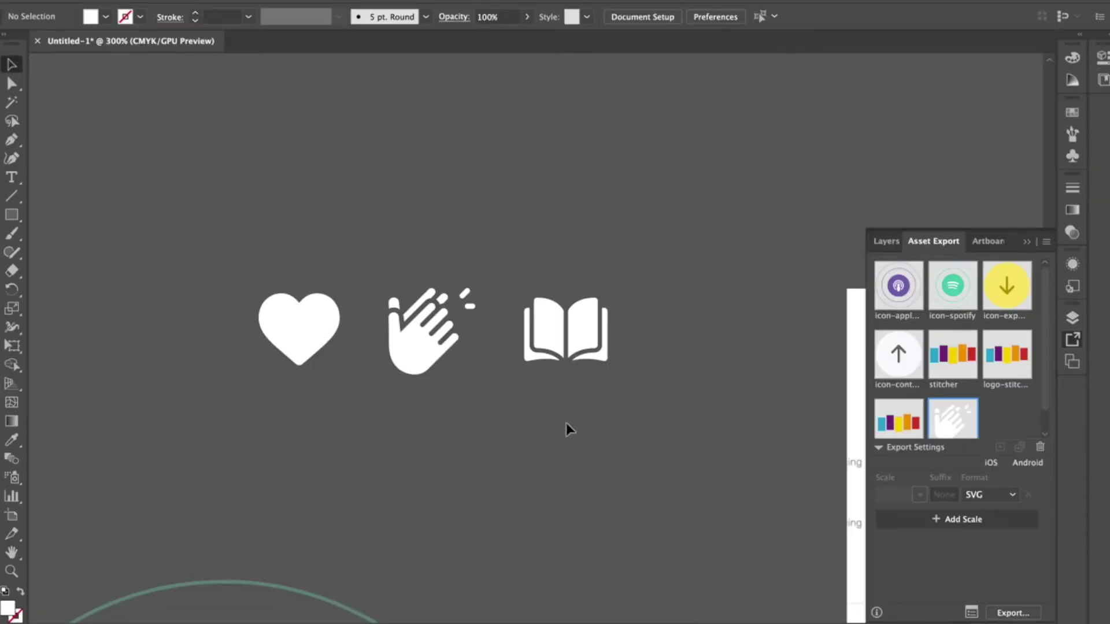
left_click(568, 421)
- Add the book icon group to the Asset Export panel as a new asset
left_click(477, 335)
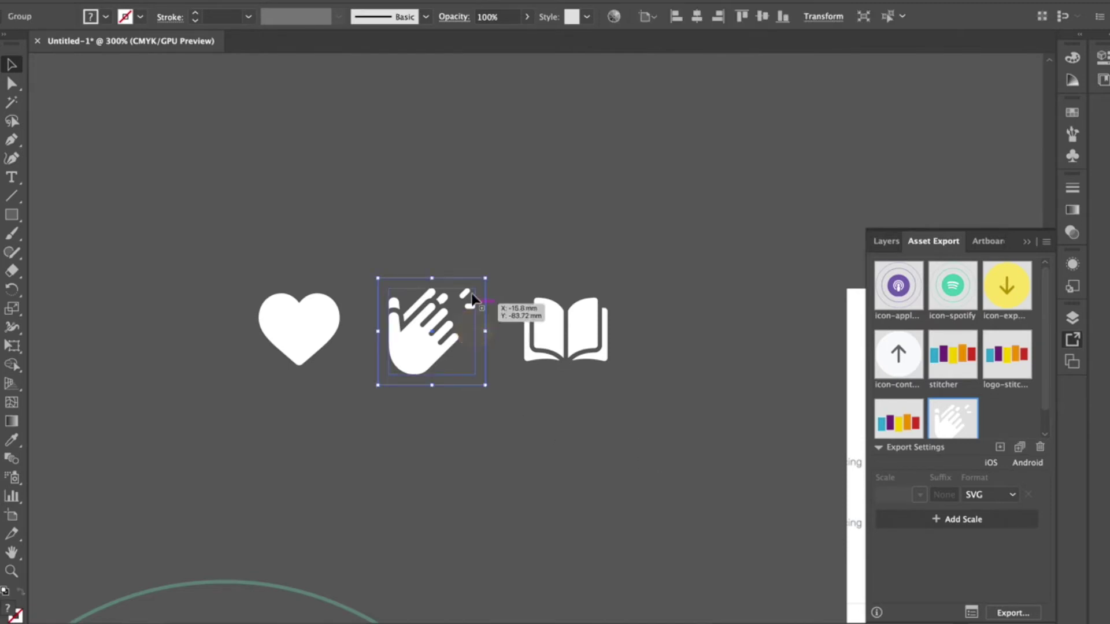
left_click(529, 286)
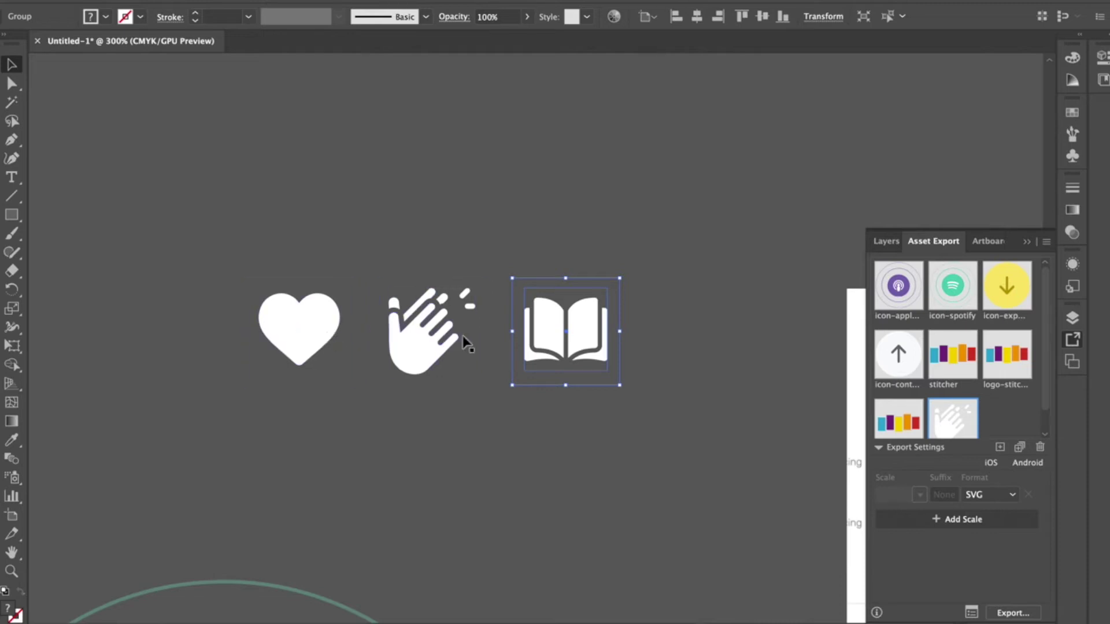
left_click(668, 413)
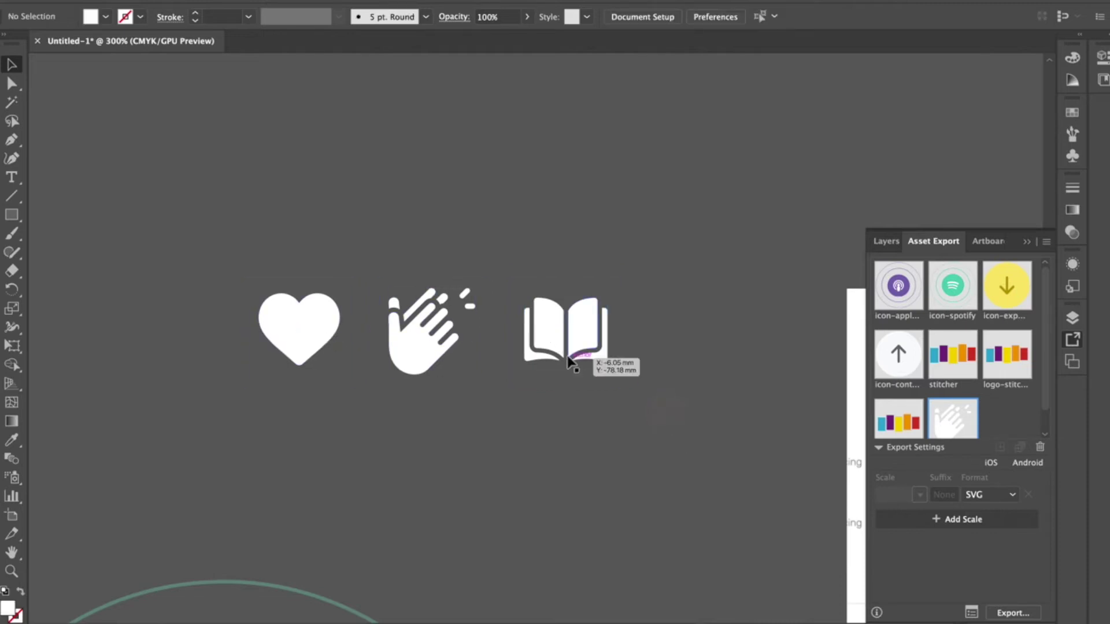
left_click(567, 356)
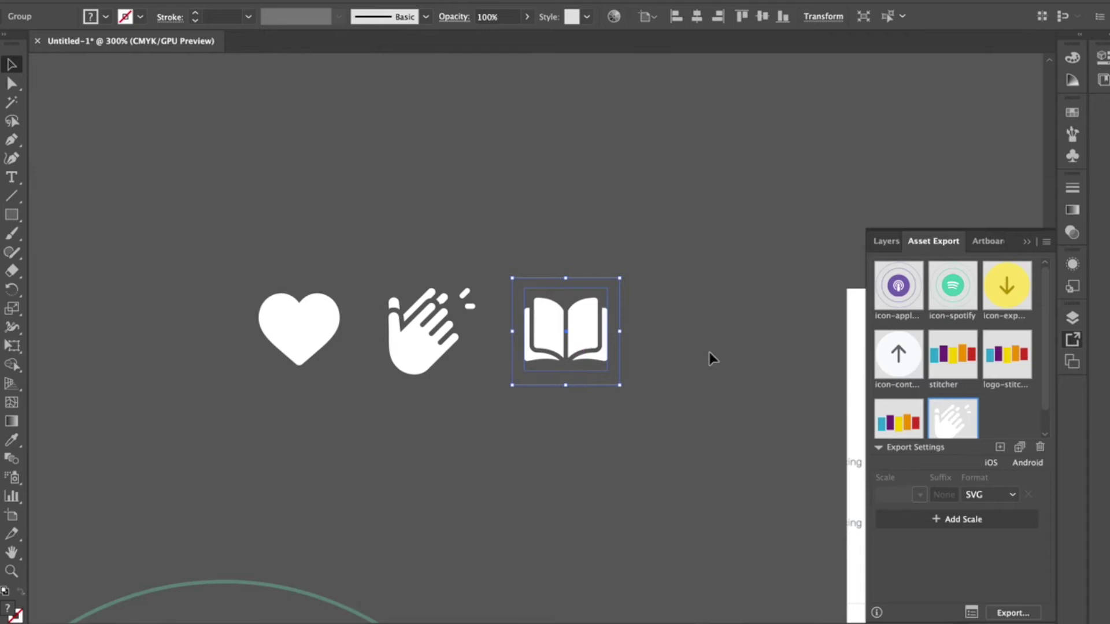
scroll(809, 333, "down", 1)
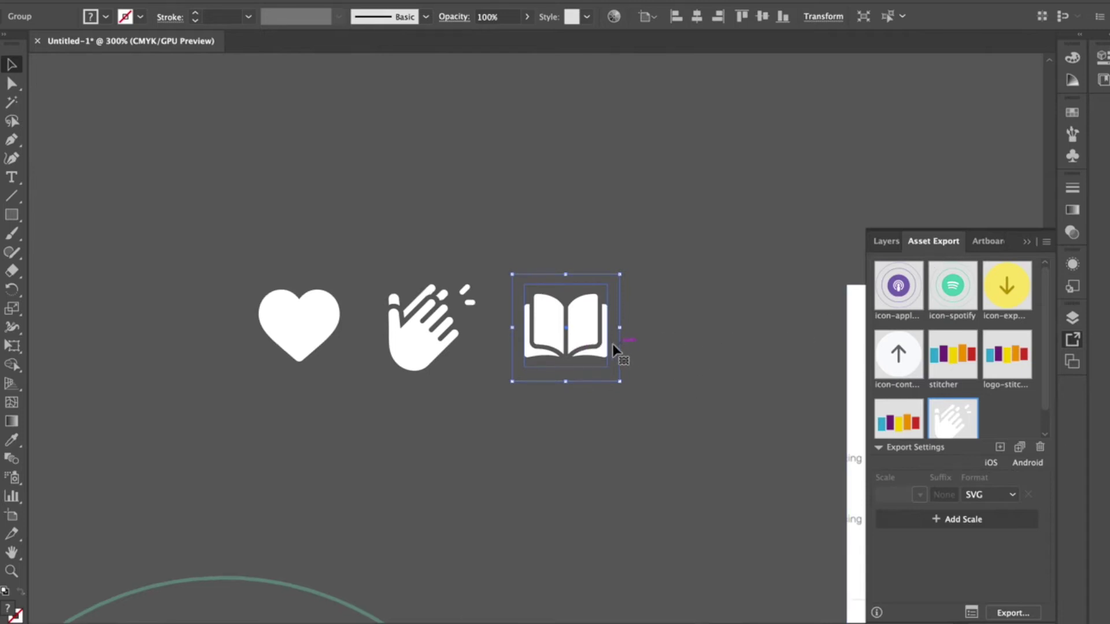
left_click_drag(587, 345, 1038, 428)
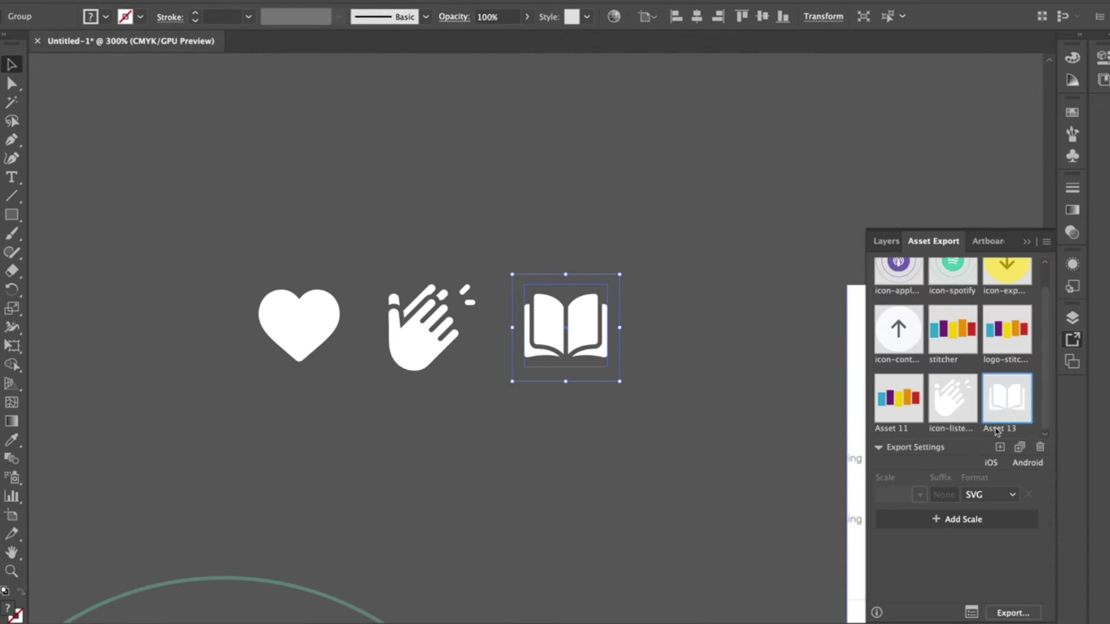
- Rename the book asset 'icon-learning-and-grow' and export the assets as SVG to a chosen folder
double_click(994, 429)
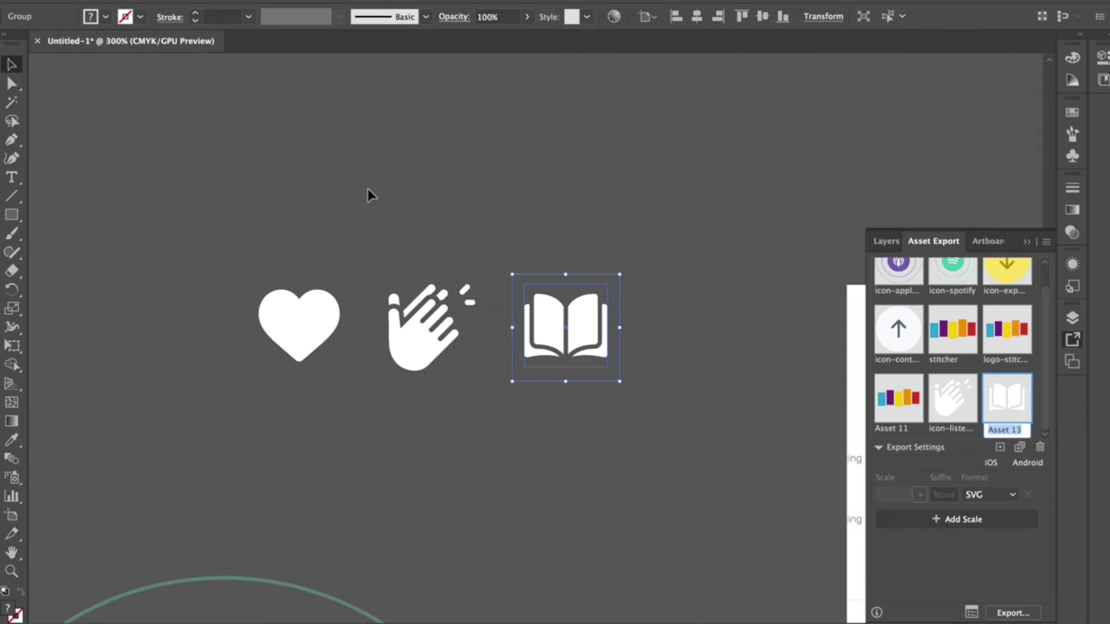
type("icon-")
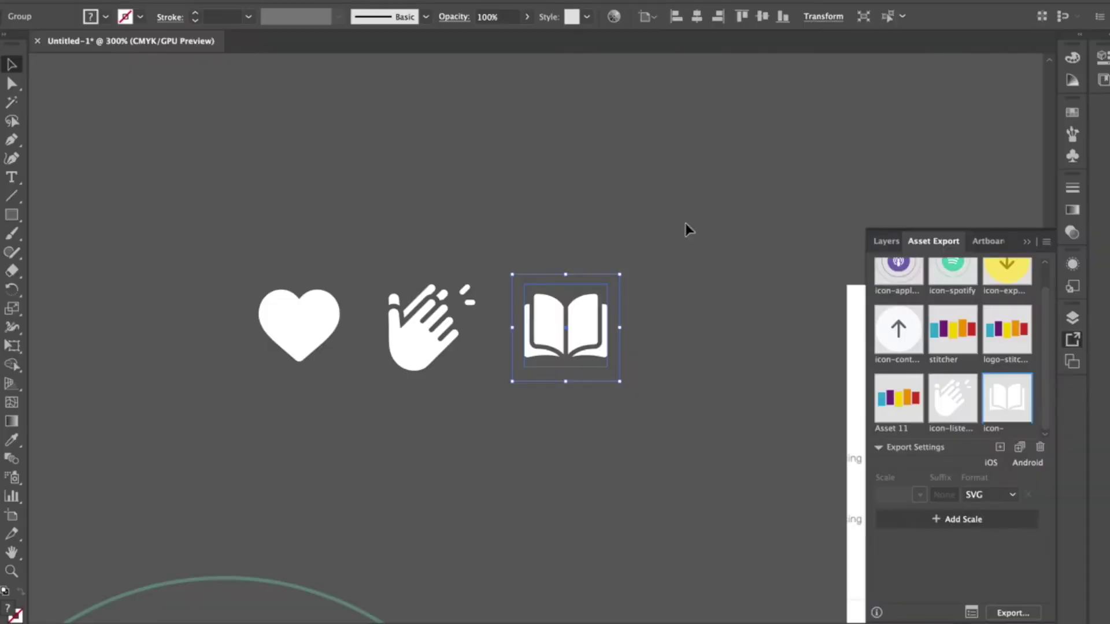
key("Return")
double_click(991, 428)
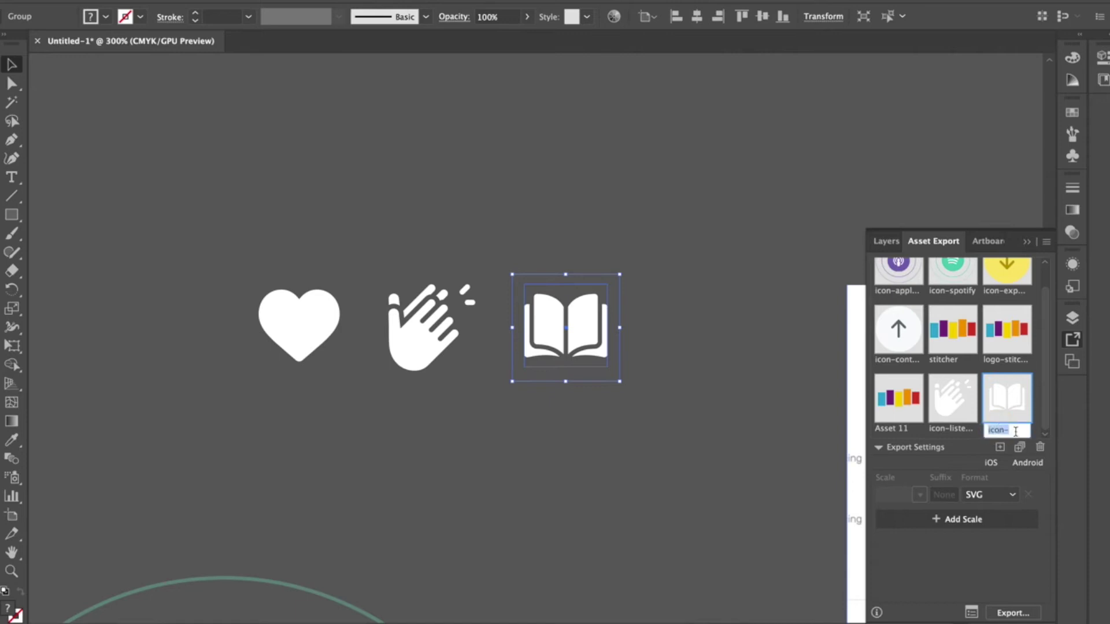
type("icon-learning-and-grow")
key("Return")
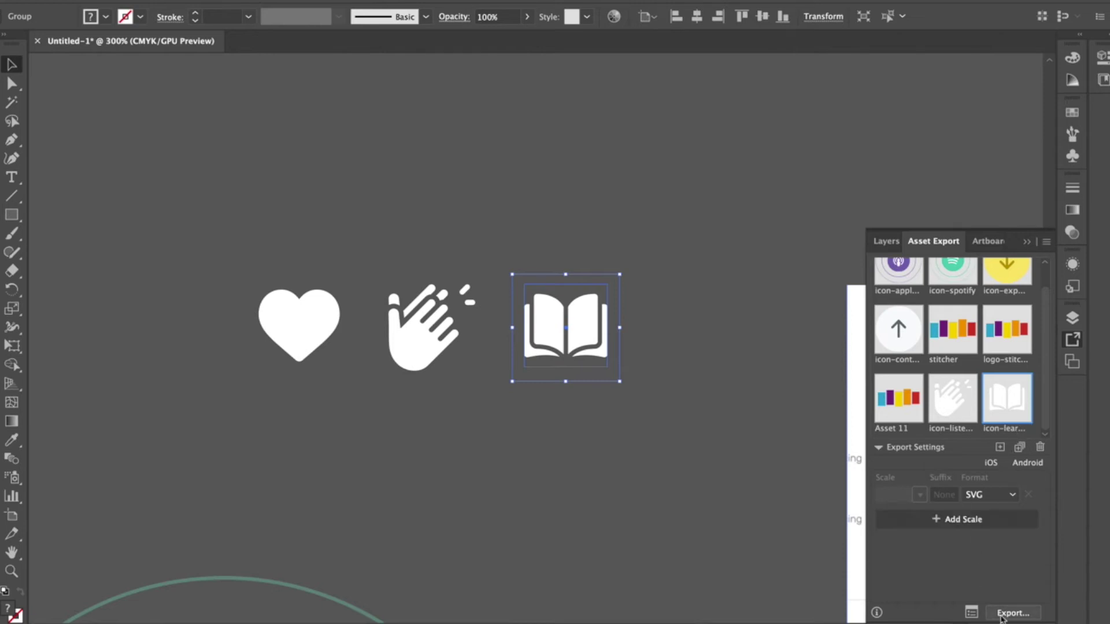
left_click(1004, 617)
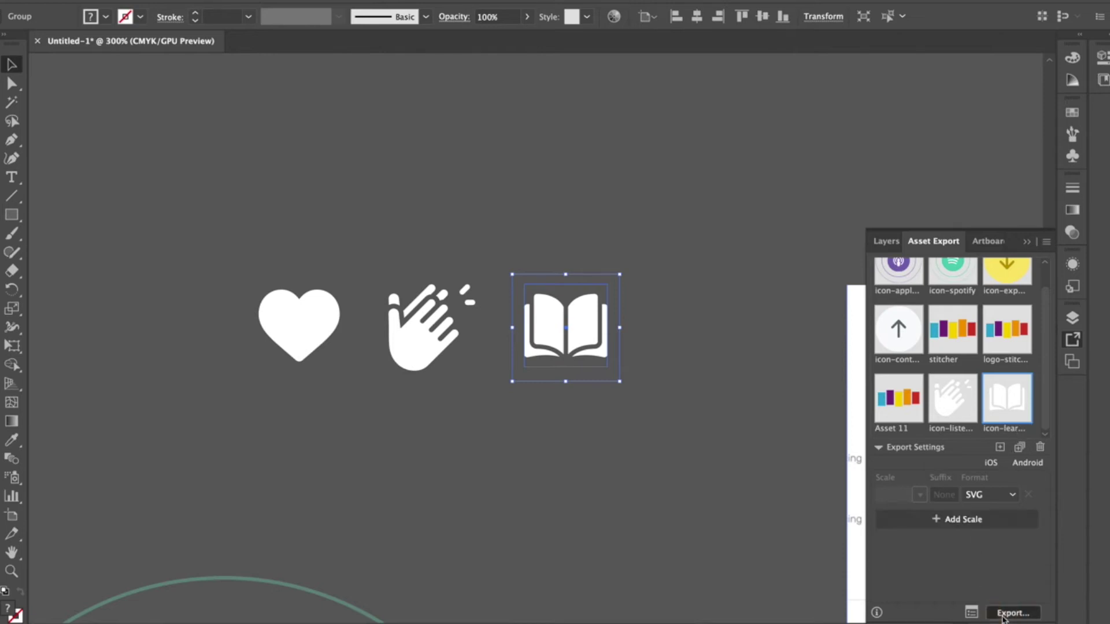
left_click(876, 237)
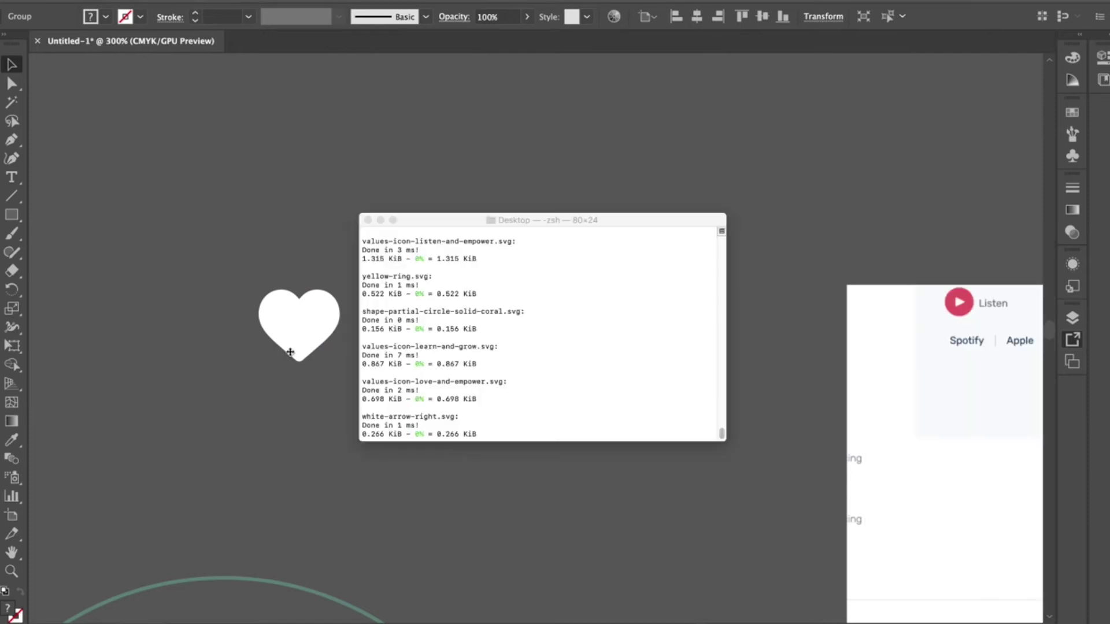
- Enlarge the Terminal window, rerun the svgo command on the exported icons, then minimize Terminal
mouse_move(609, 227)
left_mouse_down()
mouse_move(641, 231)
mouse_move(615, 217)
left_mouse_up()
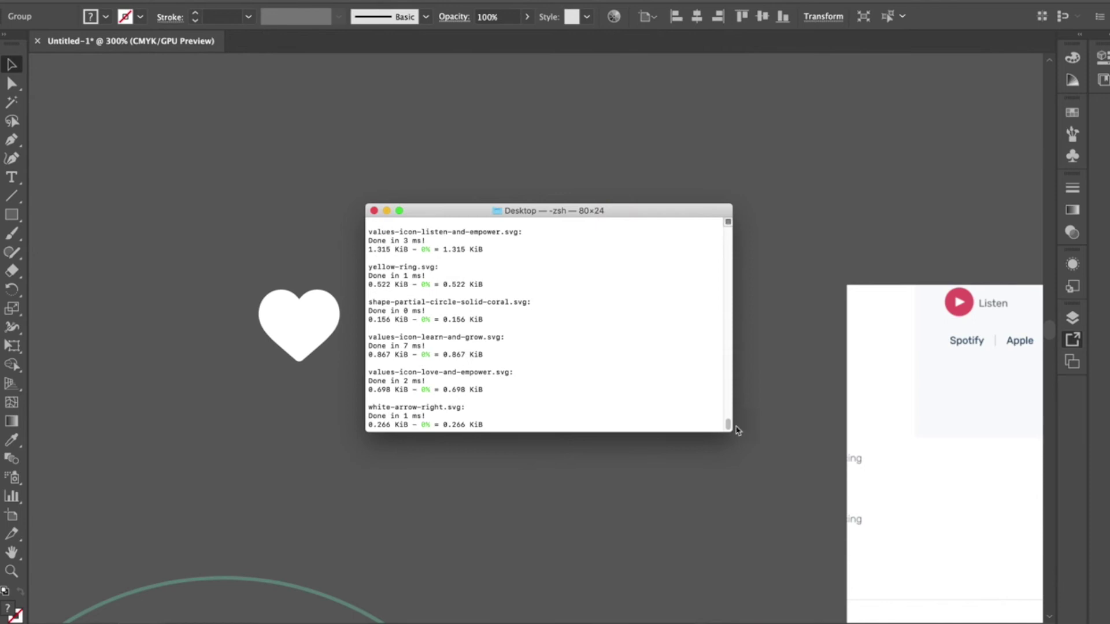
left_click_drag(737, 431, 729, 468)
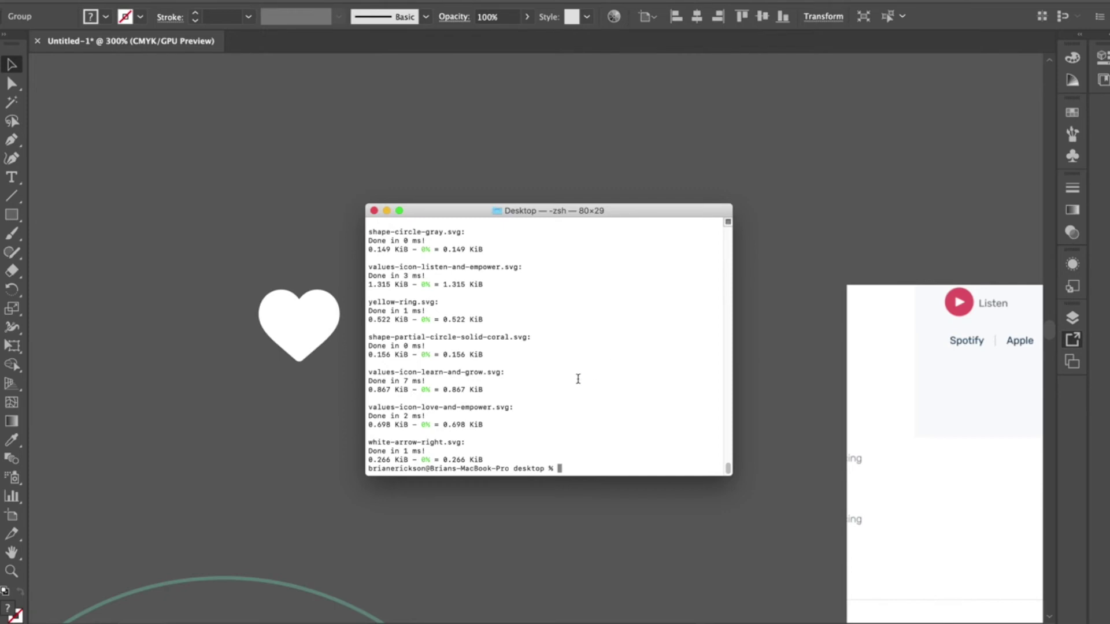
scroll(578, 379, "up", 10)
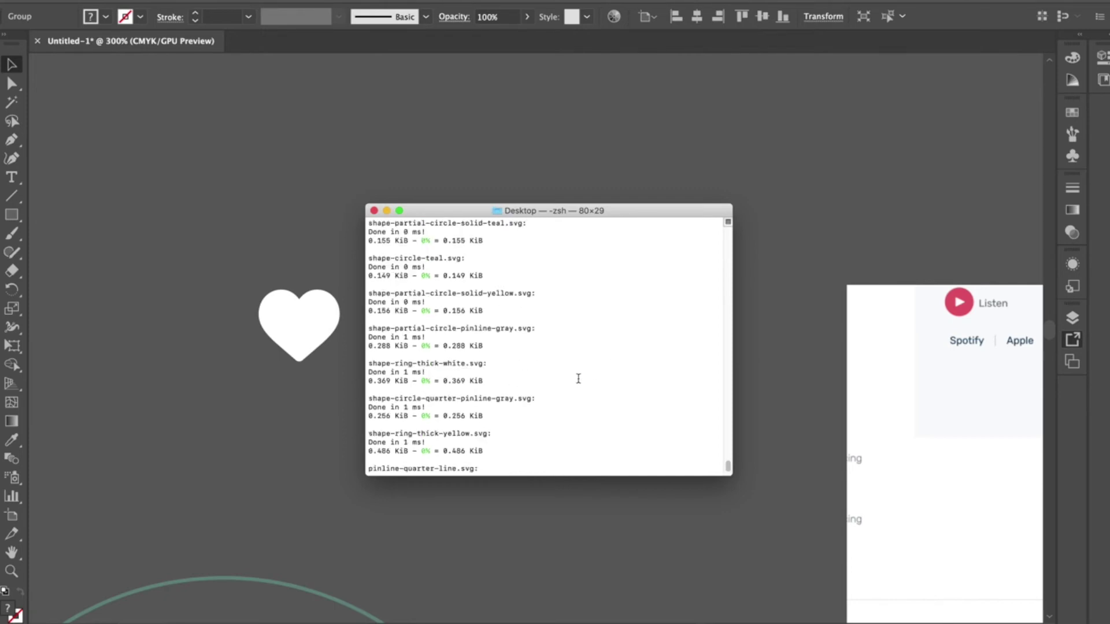
scroll(576, 380, "down", 5)
scroll(576, 380, "down", 3)
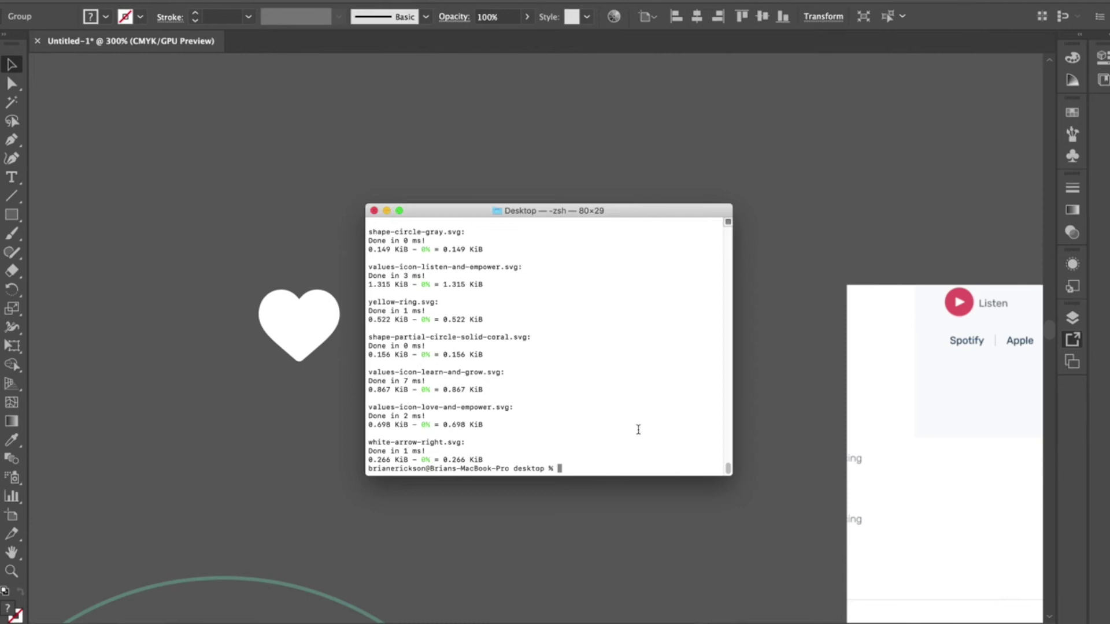
key("Up")
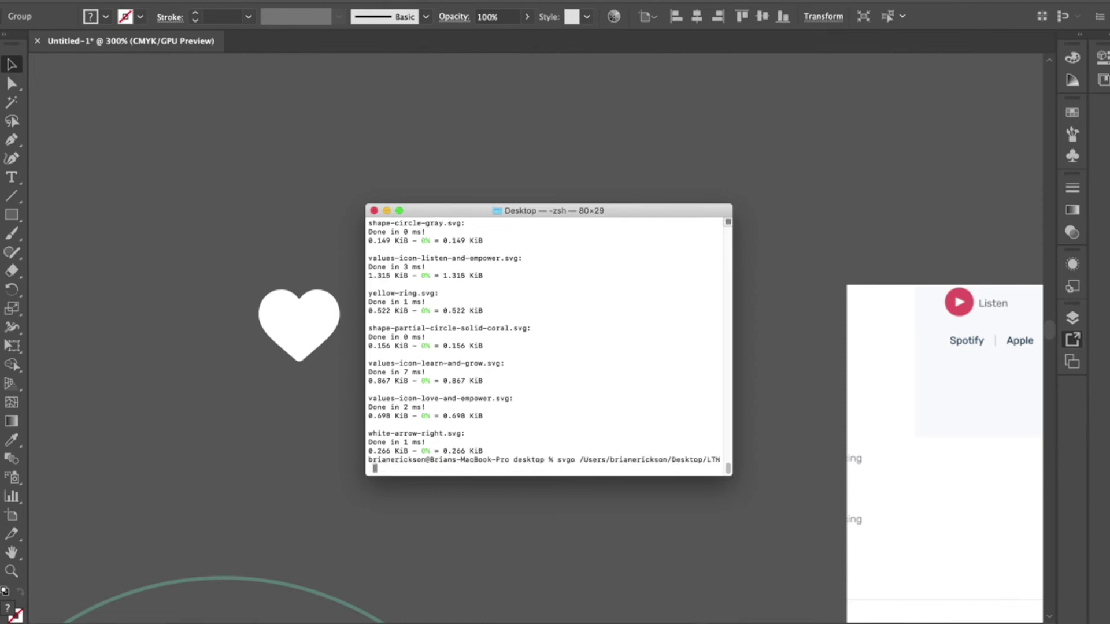
key("Return")
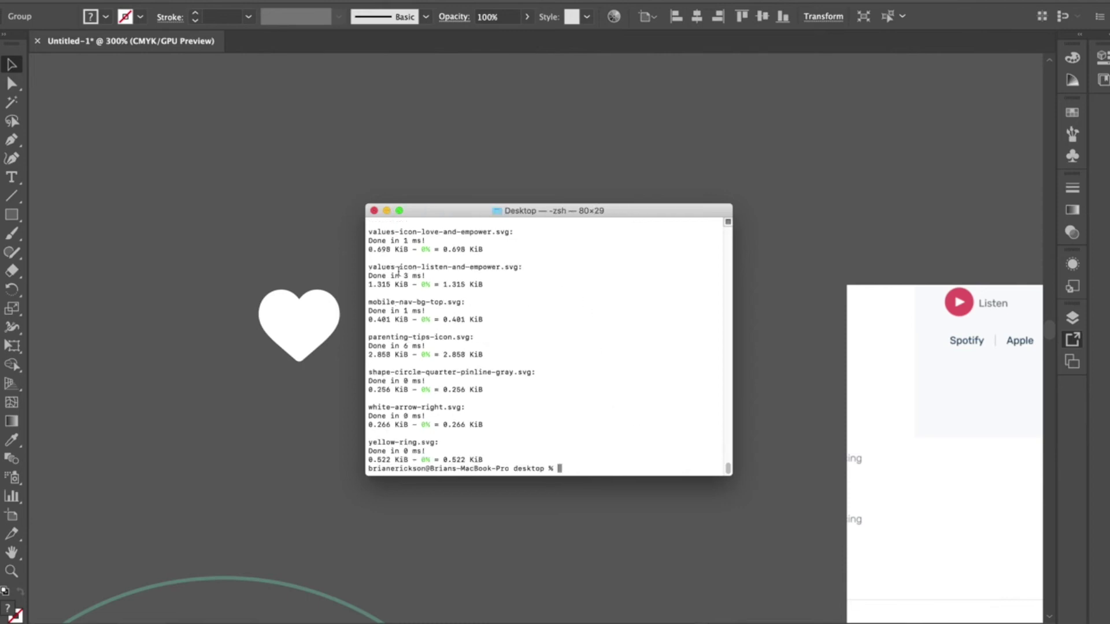
left_click(387, 212)
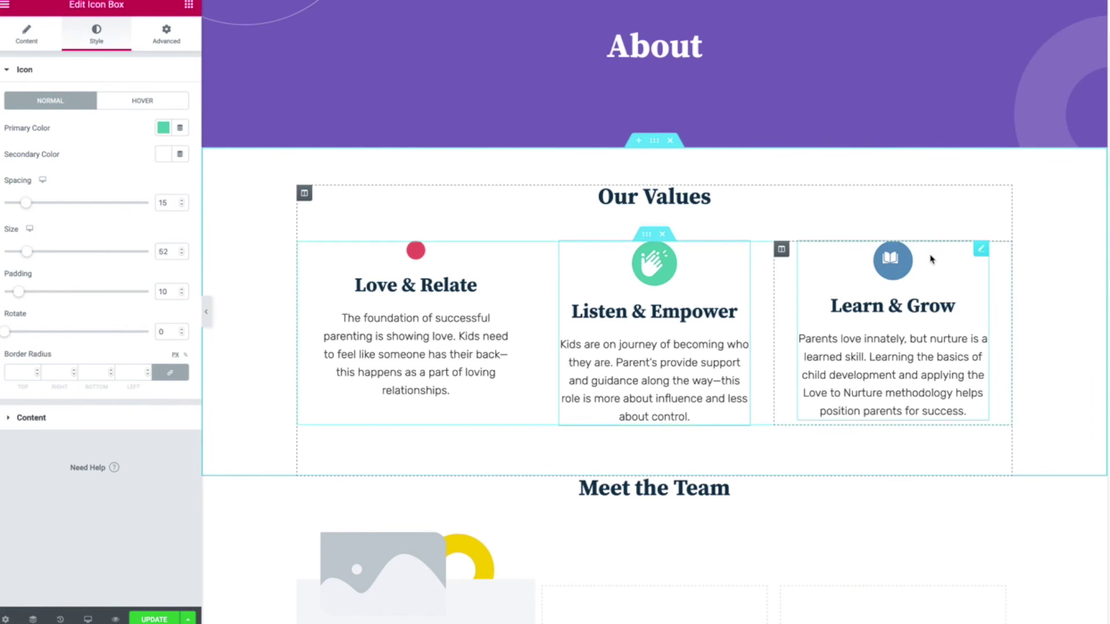
- Upload icon-learn-and-grow.svg to the media library and insert it as the Learn & Grow icon
left_click(930, 257)
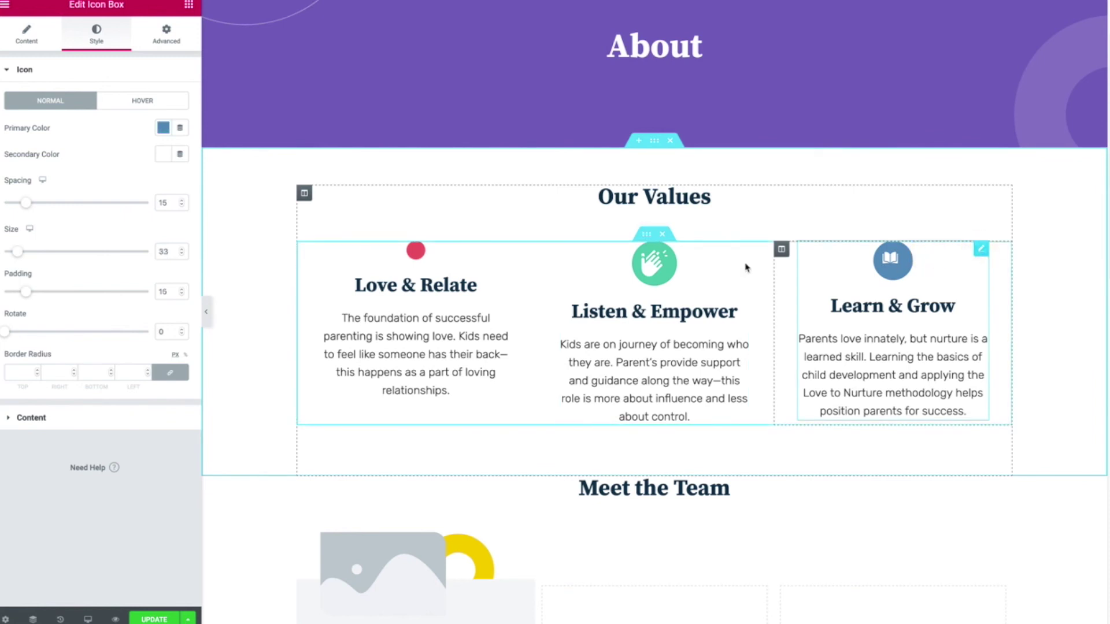
left_click(24, 36)
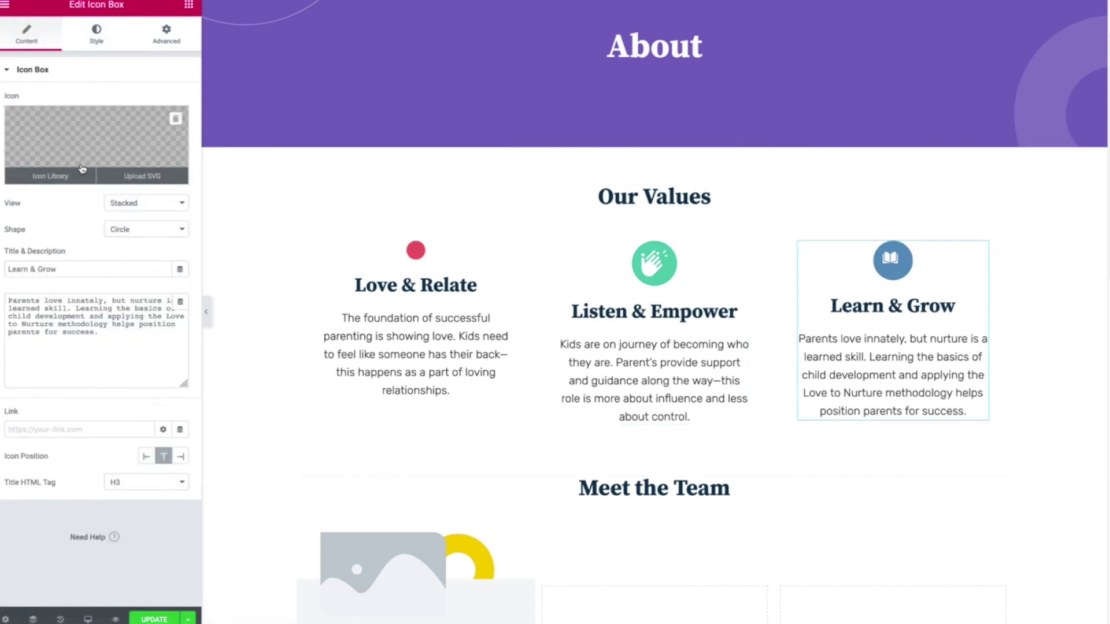
left_click(123, 178)
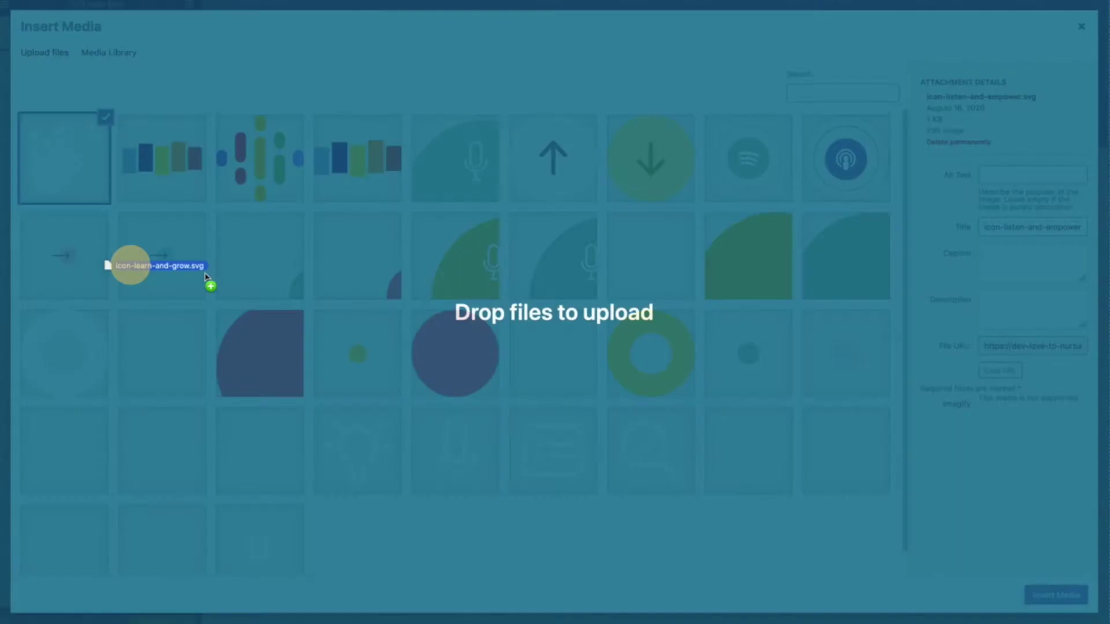
left_click_drag(210, 282, 233, 280)
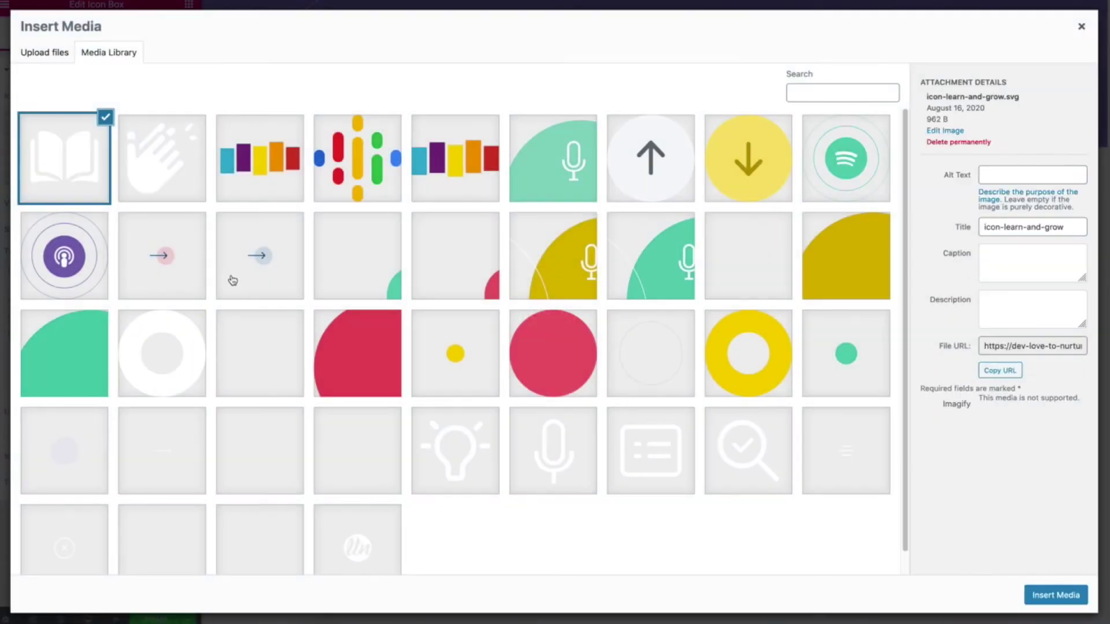
left_click(1055, 595)
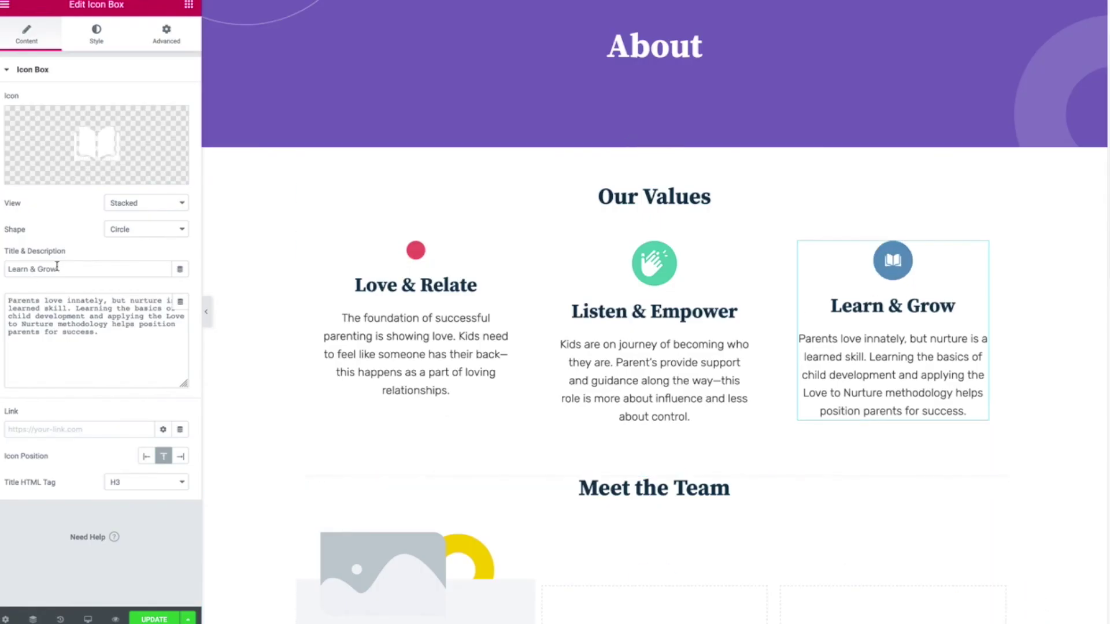
- Set the Learn & Grow icon's spacing to 8 and size to 39 under Style
left_click(98, 36)
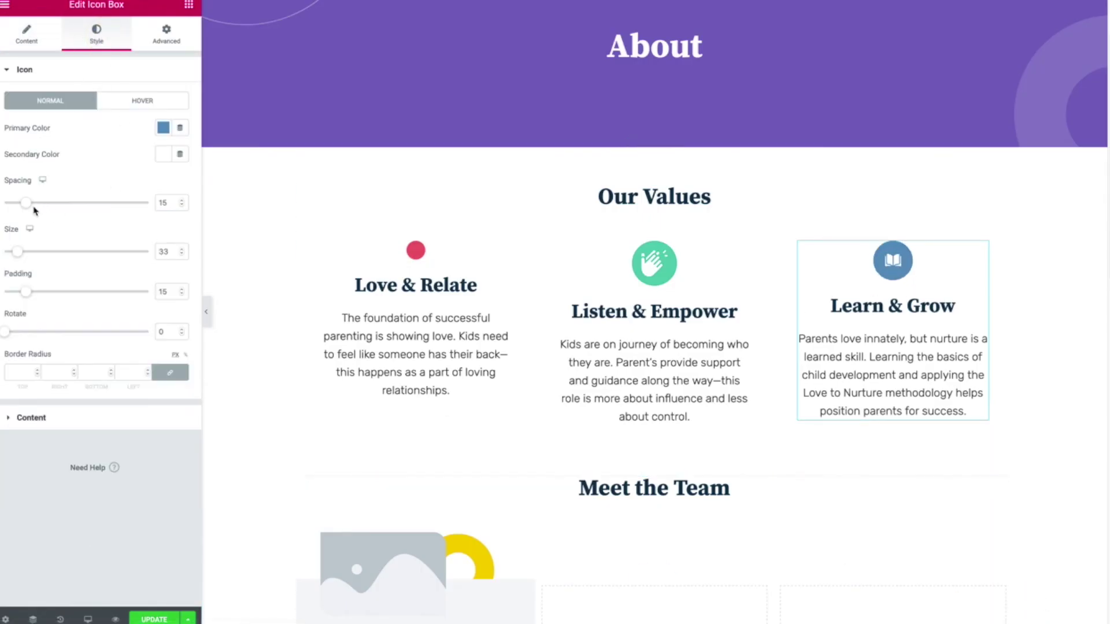
mouse_move(26, 203)
left_mouse_down()
mouse_move(42, 205)
mouse_move(20, 208)
left_mouse_up()
mouse_move(19, 252)
left_mouse_down()
mouse_move(51, 260)
mouse_move(22, 261)
left_mouse_up()
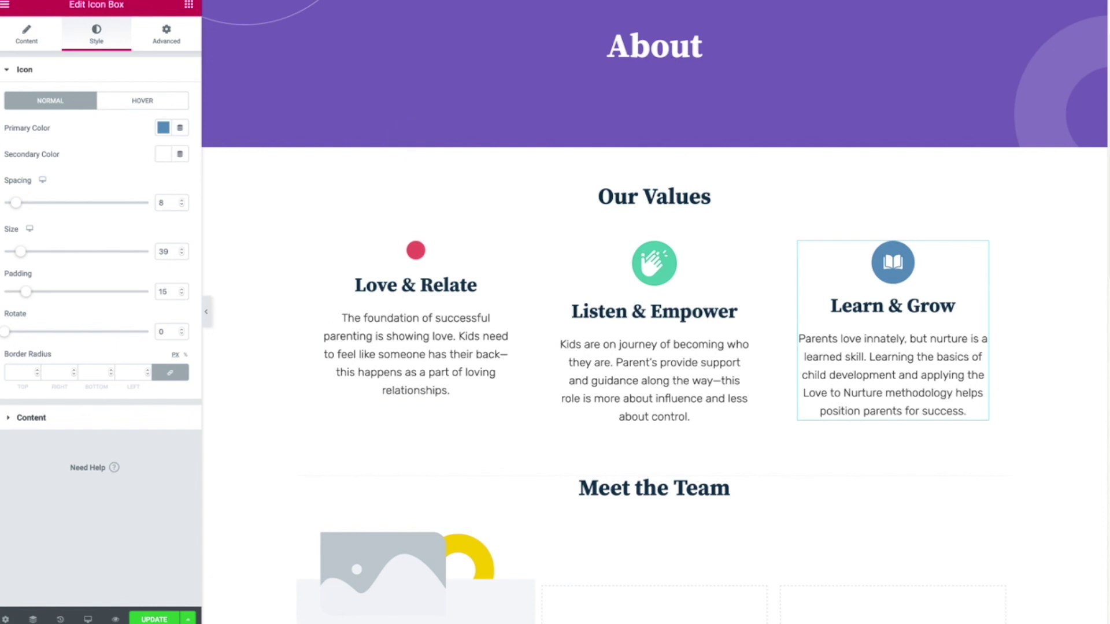
- Bring icon-learn-and-grow.svg into view in Sublime Text and select its single line of SVG code
key("super+Tab")
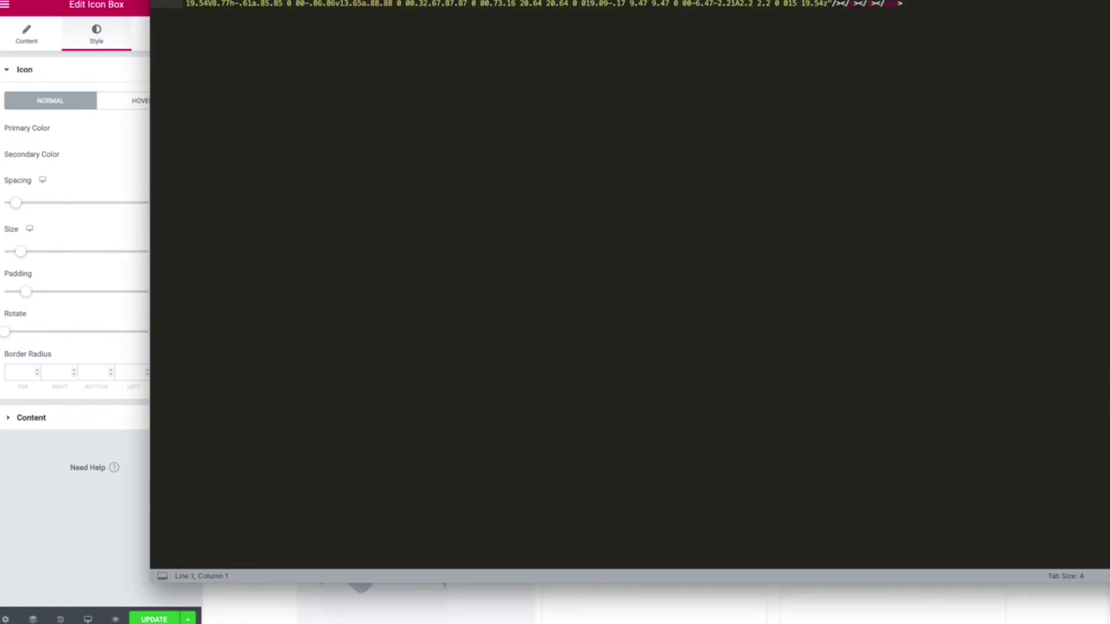
left_click_drag(524, 0, 493, 55)
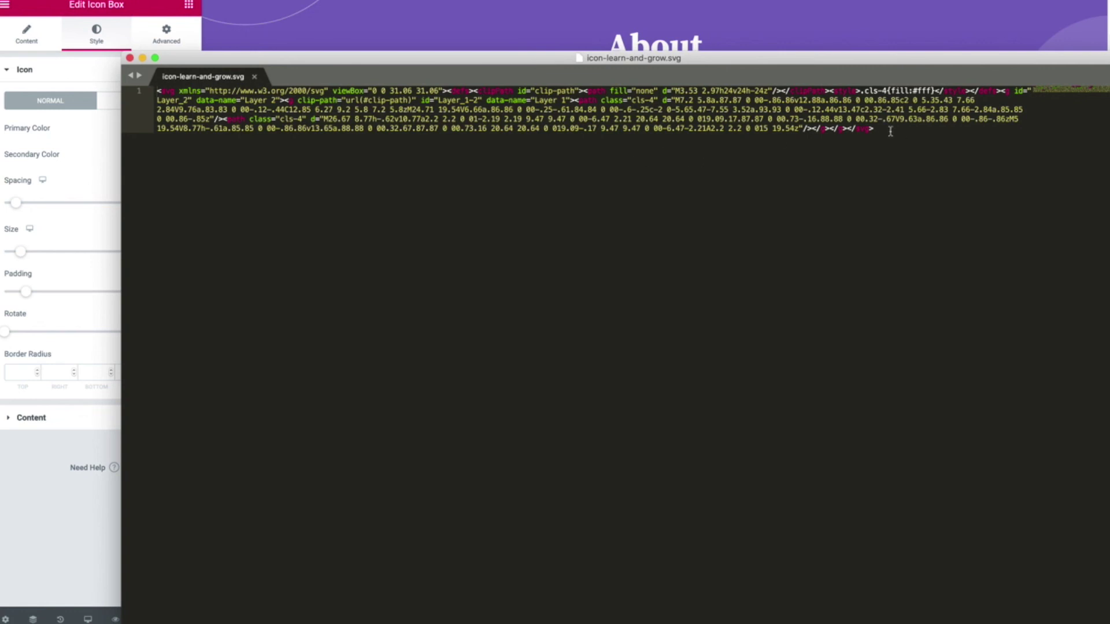
left_click_drag(891, 132, 235, 80)
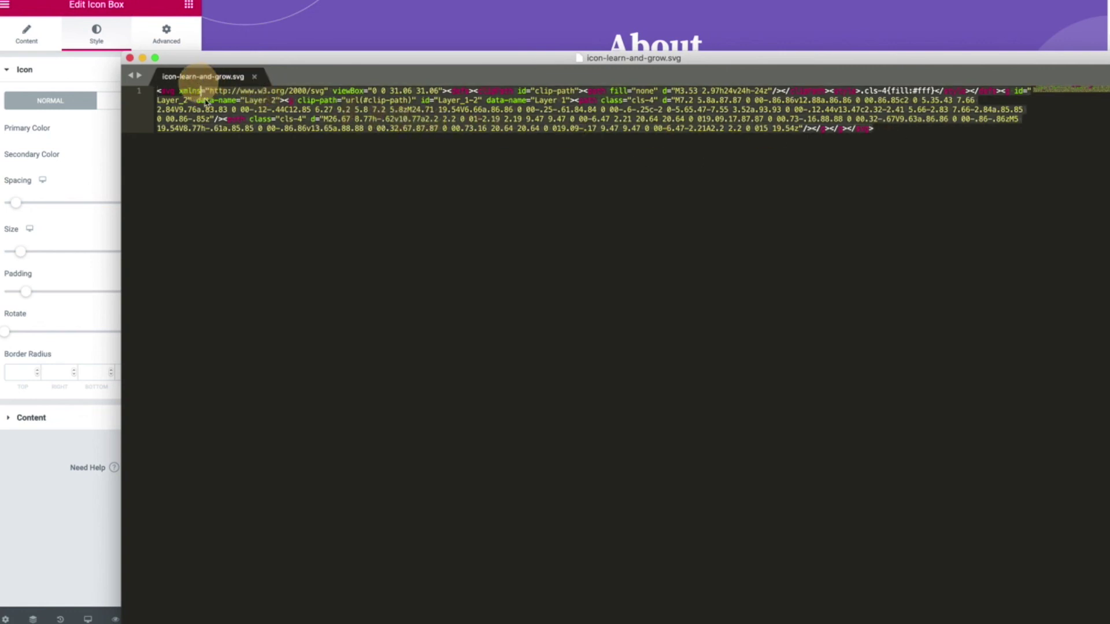
left_click(259, 212)
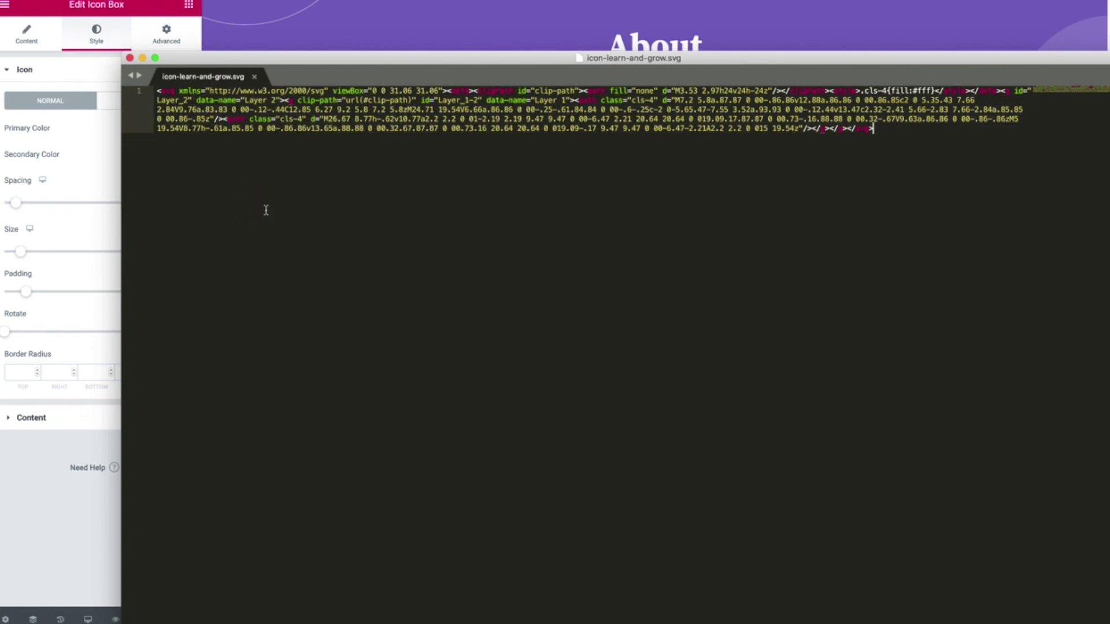
left_click_drag(904, 131, 124, 82)
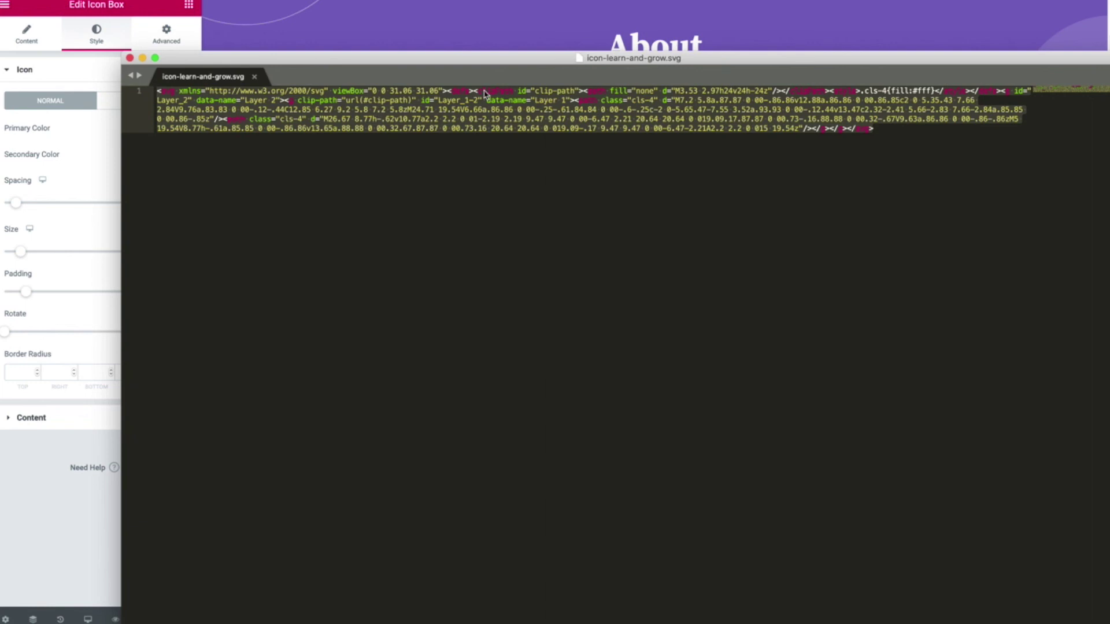
- Minimize the Sublime Text window to return to the Elementor About page editor
left_click(142, 58)
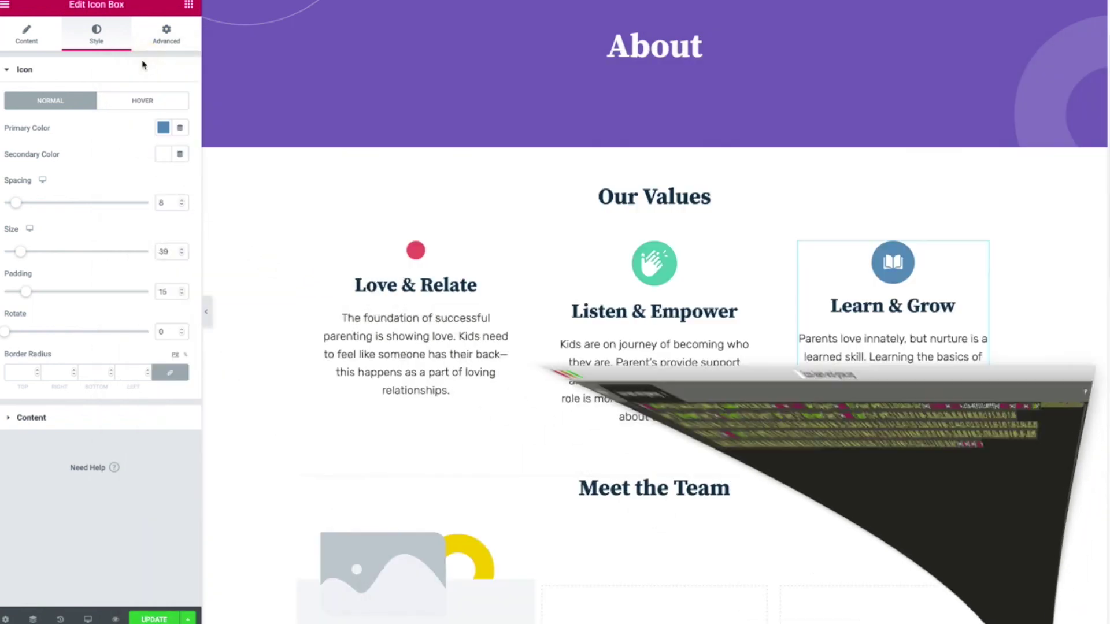